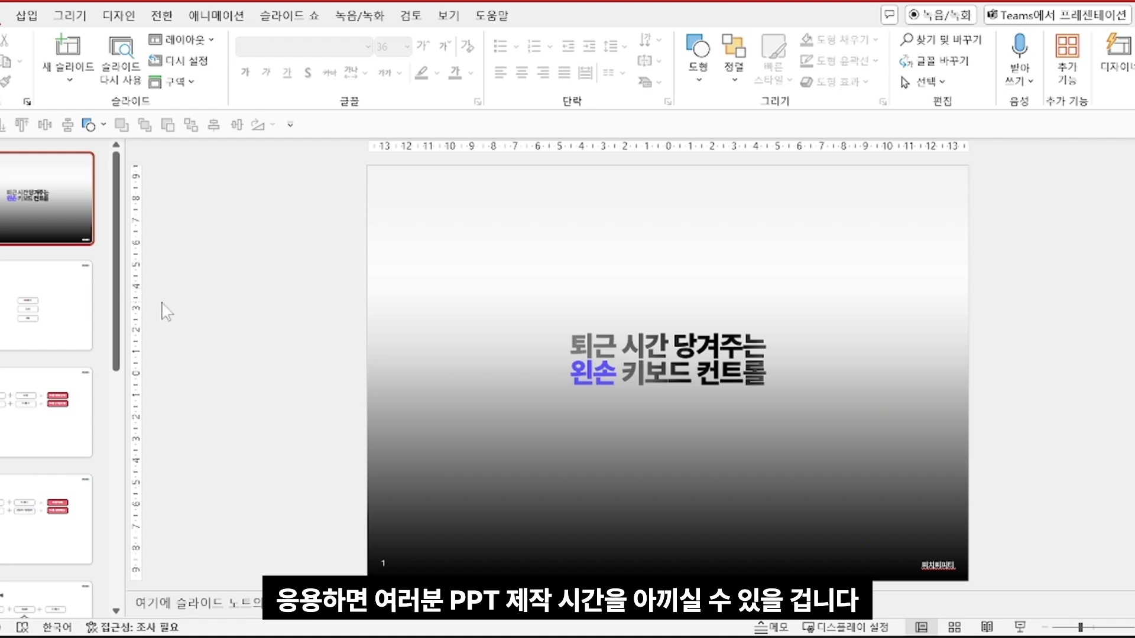
Step: Open slide 3, titled 반듯한 SHIFT
{"action": "left_click", "coordinate": [66, 304]}
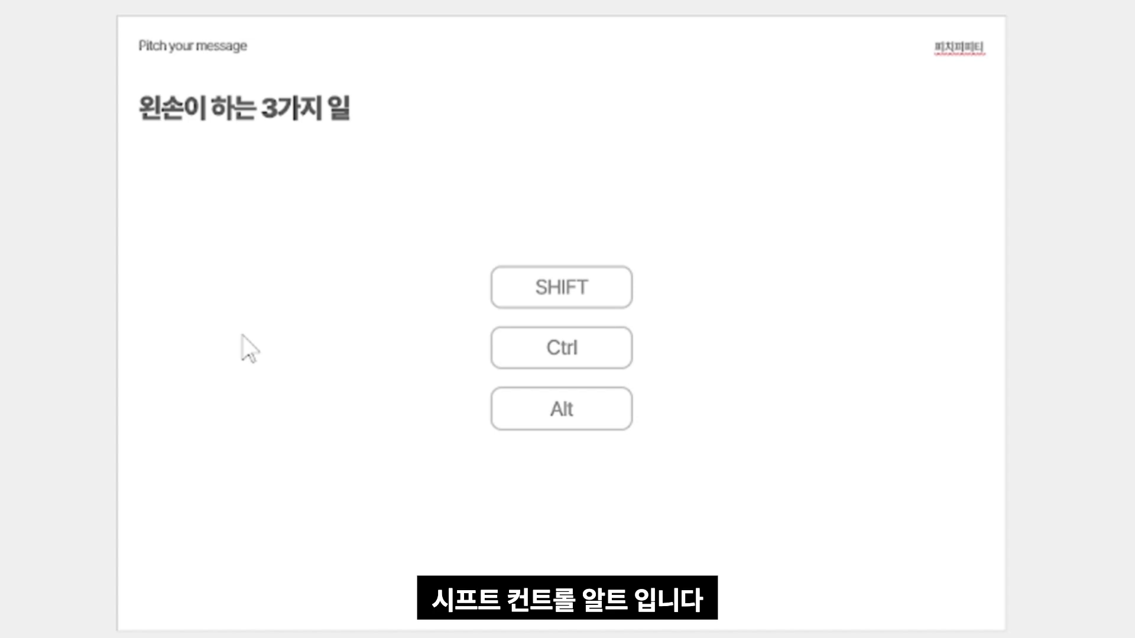
{"action": "key", "text": "Page_Down"}
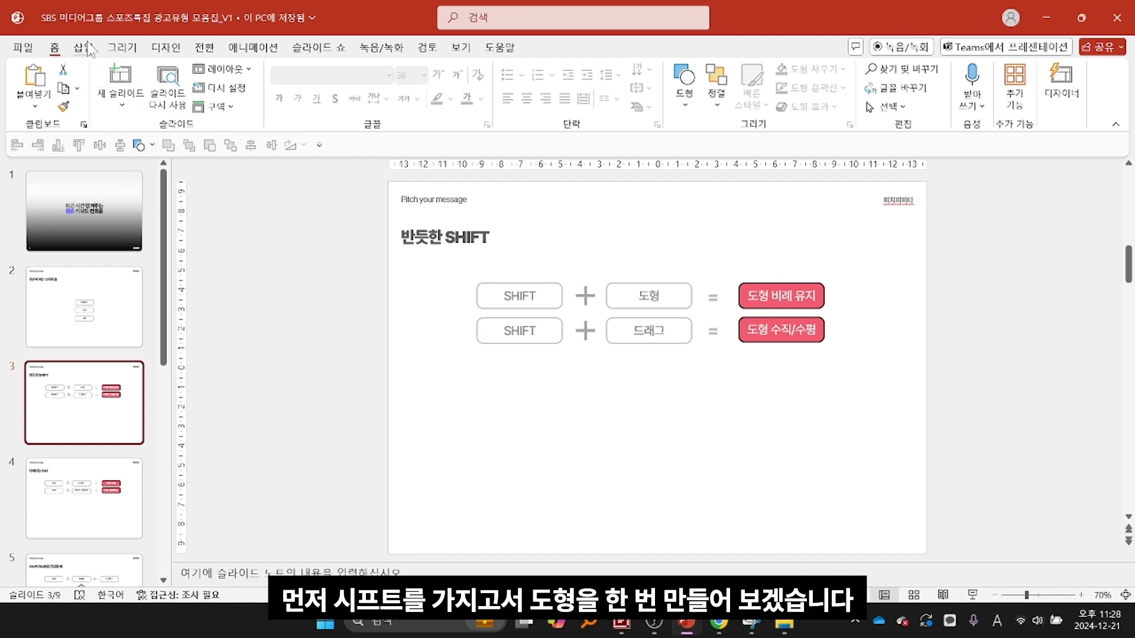
Step: Draw an unconstrained rectangle about 8.24 cm wide and 6.47 cm high below the two SHIFT rows
{"action": "left_click", "coordinate": [684, 89]}
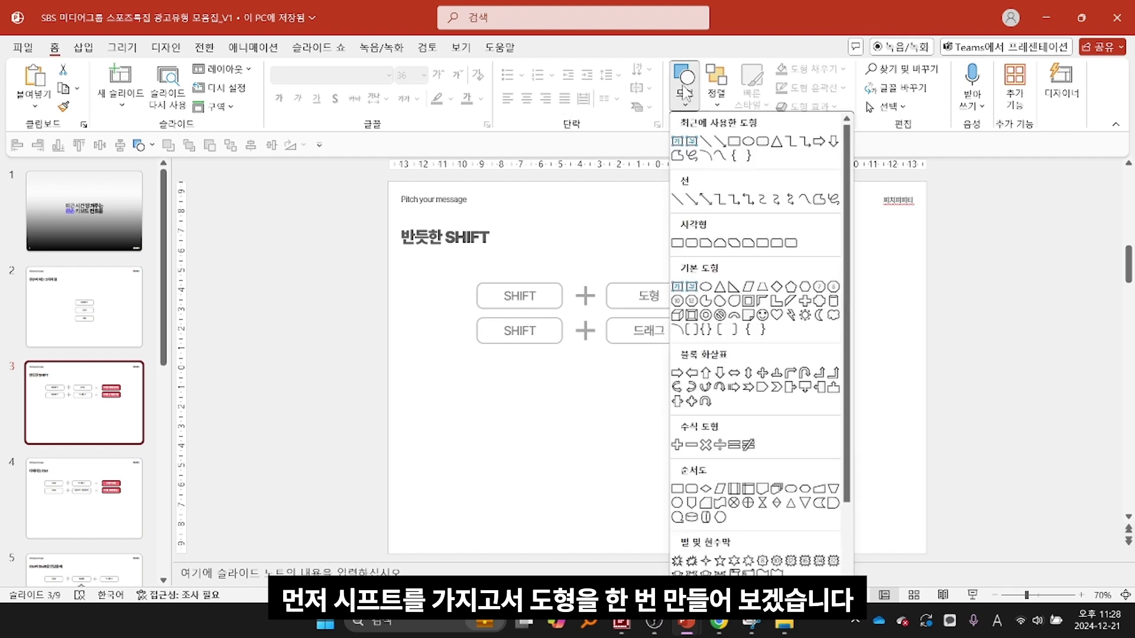
{"action": "left_click", "coordinate": [734, 142]}
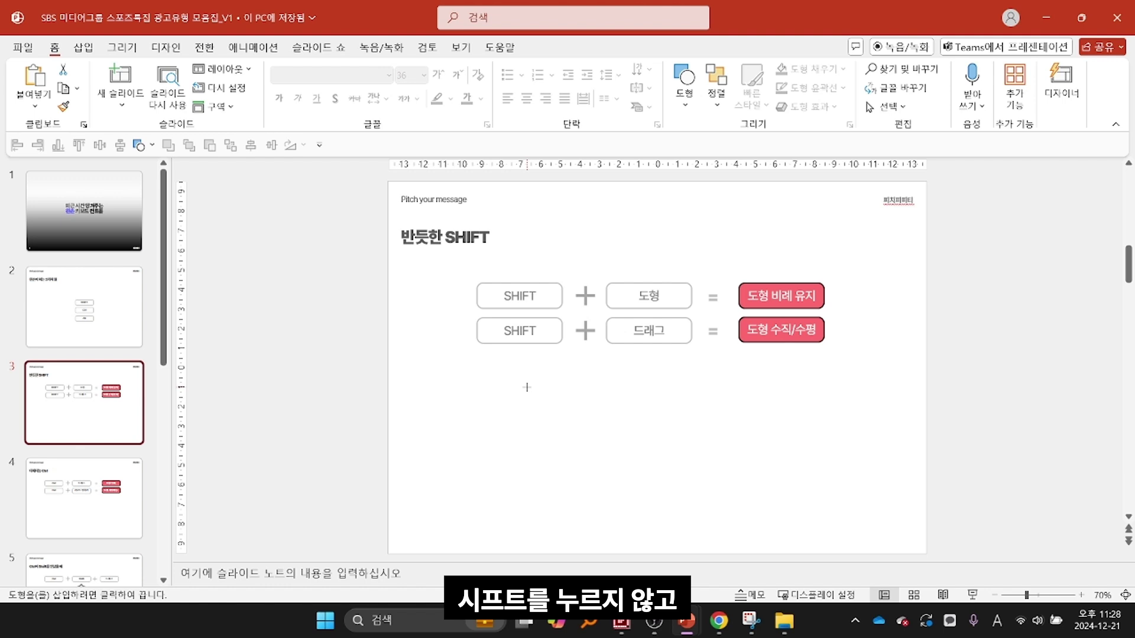
{"action": "left_click_drag", "start_coordinate": [525, 367], "coordinate": [689, 496]}
{"action": "left_click", "coordinate": [752, 412]}
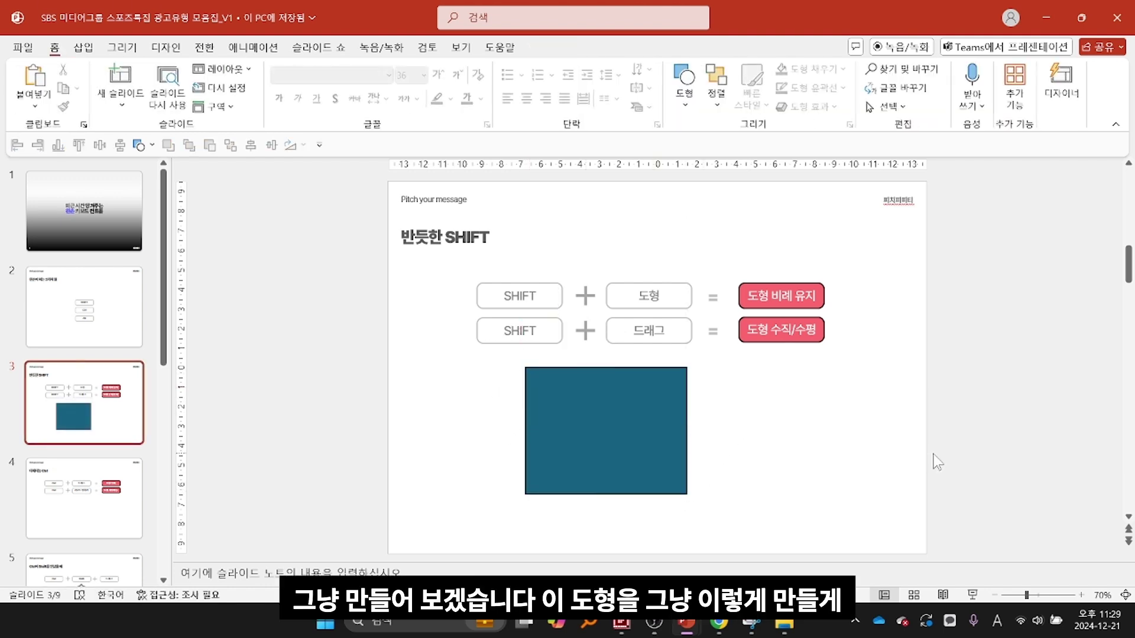
Step: Draw a second, flatter rectangle about 7.63 cm wide and 2.51 cm high to the right of the first one
{"action": "left_click", "coordinate": [684, 83]}
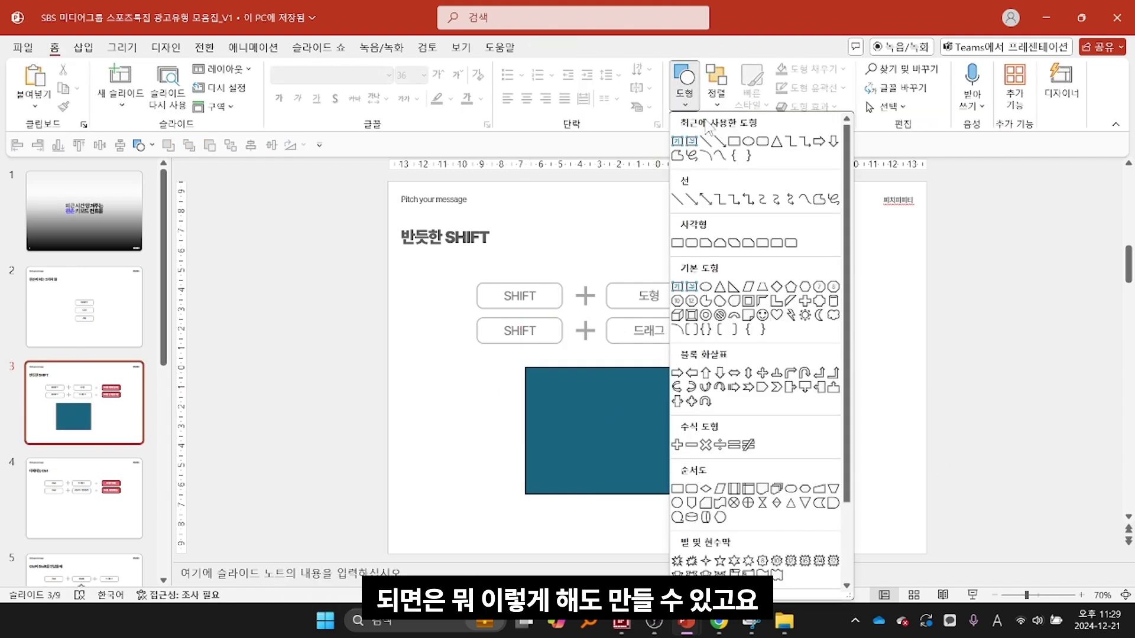
{"action": "left_click", "coordinate": [734, 142]}
{"action": "left_click_drag", "start_coordinate": [734, 395], "coordinate": [884, 444]}
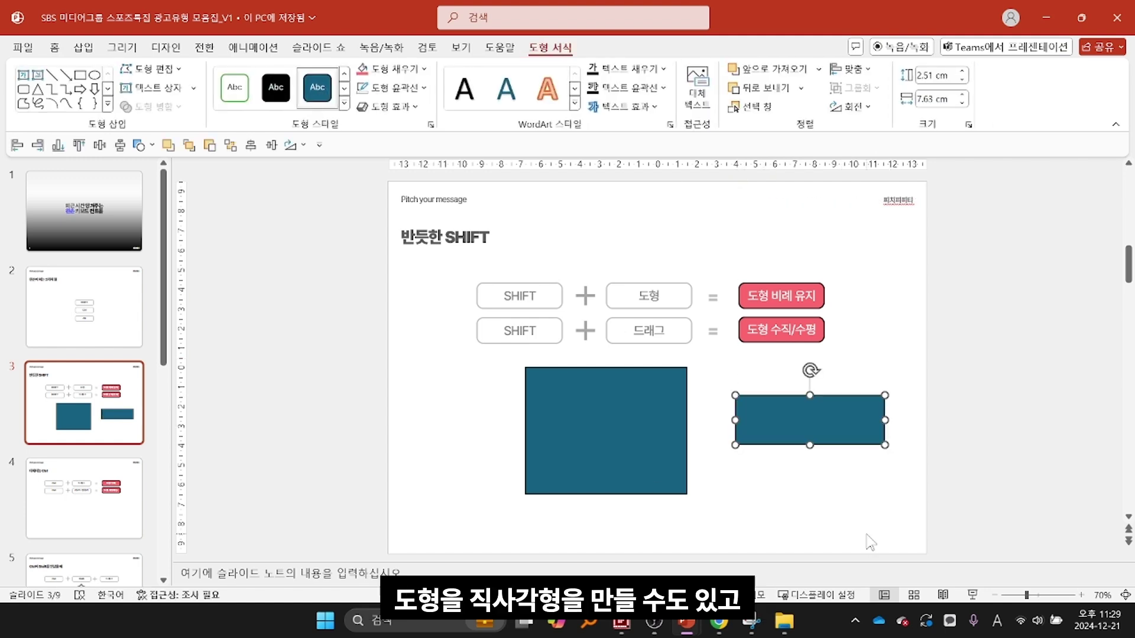
Step: Delete both blue rectangles from the slide
{"action": "key", "text": "Delete"}
{"action": "left_click", "coordinate": [641, 453]}
{"action": "key", "text": "Delete"}
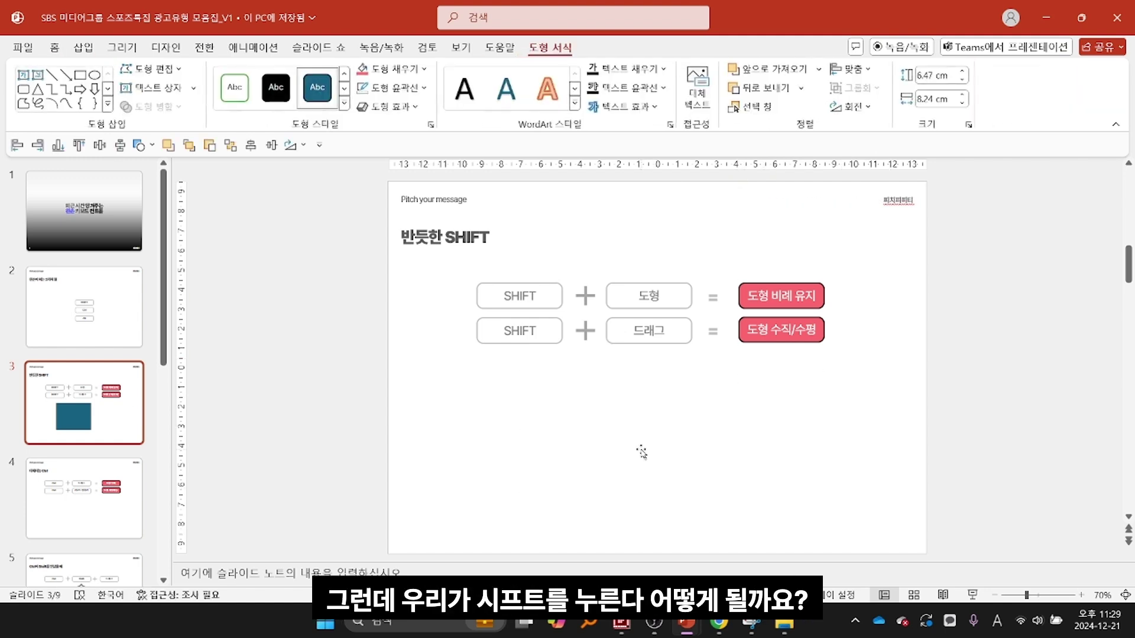
Step: Draw a rectangle constrained to a perfect square of about 6.35 cm below the SHIFT rows and delete it
{"action": "left_click", "coordinate": [684, 94]}
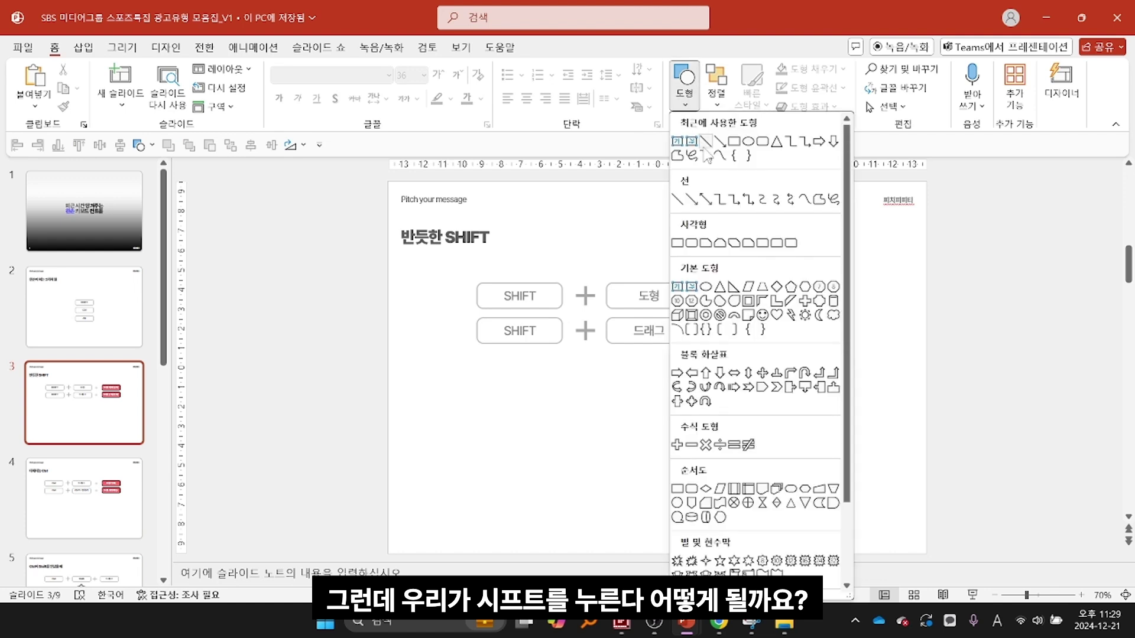
{"action": "left_click", "coordinate": [730, 136]}
{"action": "mouse_move", "coordinate": [557, 388]}
{"action": "left_mouse_down"}
{"action": "mouse_move", "coordinate": [660, 478]}
{"action": "mouse_move", "coordinate": [752, 476]}
{"action": "mouse_move", "coordinate": [677, 455]}
{"action": "left_mouse_up"}
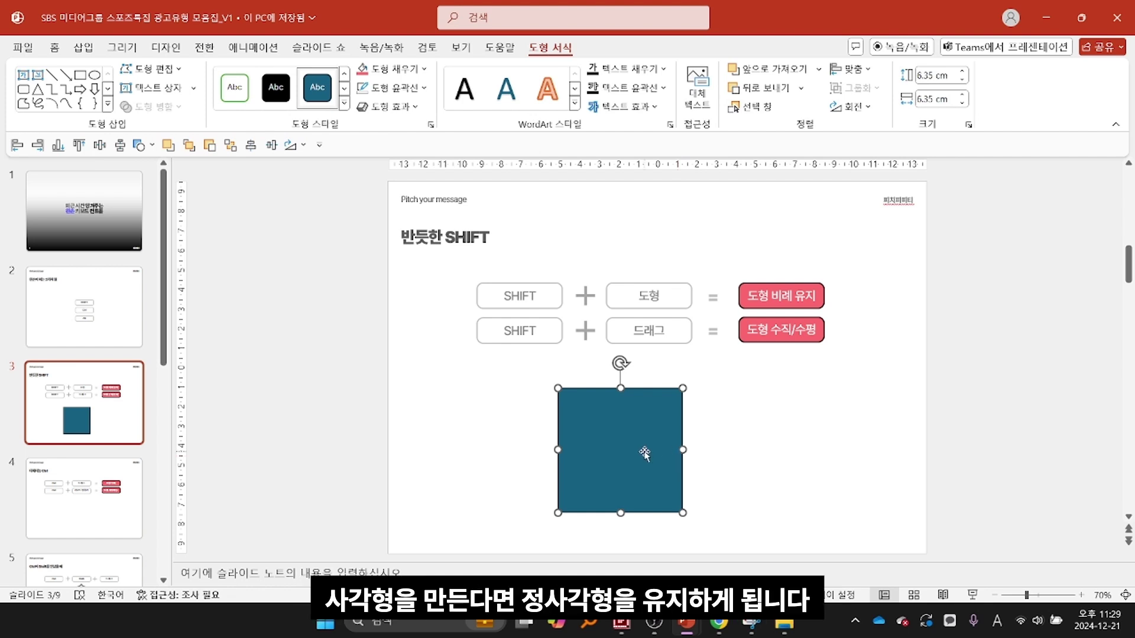
{"action": "key", "text": "Delete"}
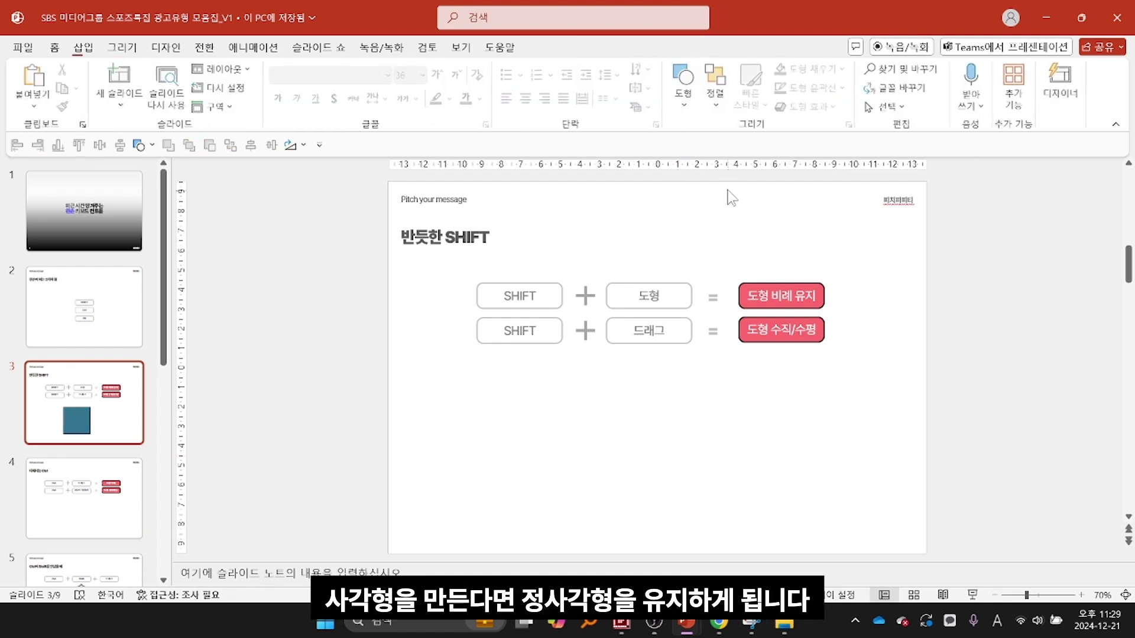
Step: Draw an unconstrained ellipse about 5.41 cm wide and 2.54 cm high below the SHIFT rows and delete it
{"action": "left_click", "coordinate": [688, 91]}
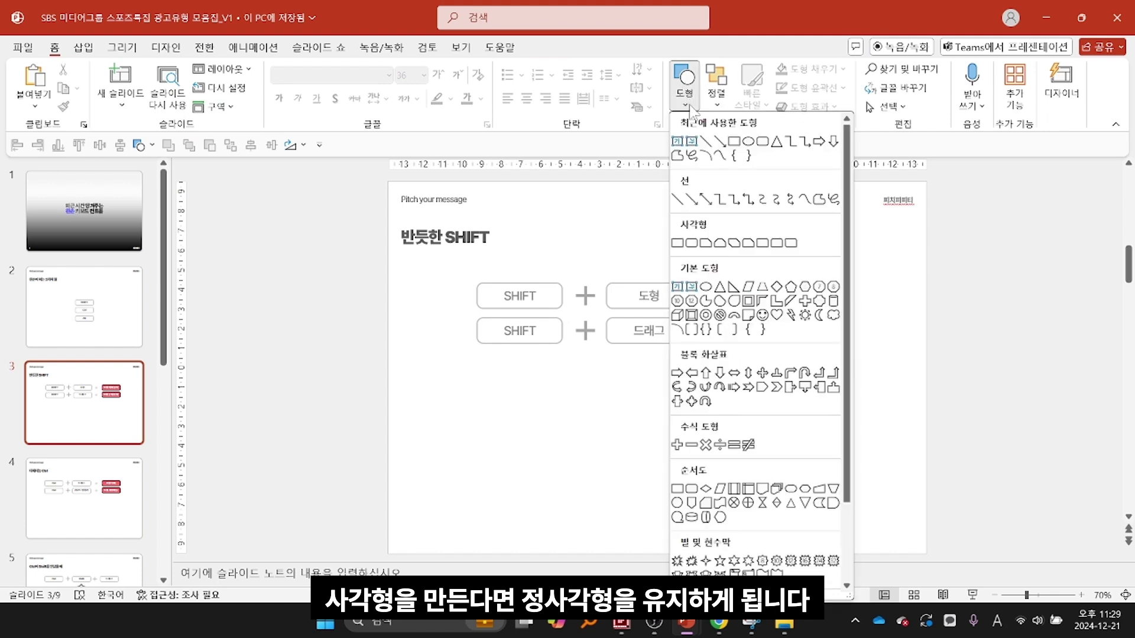
{"action": "left_click", "coordinate": [754, 142]}
{"action": "left_click_drag", "start_coordinate": [573, 393], "coordinate": [680, 443]}
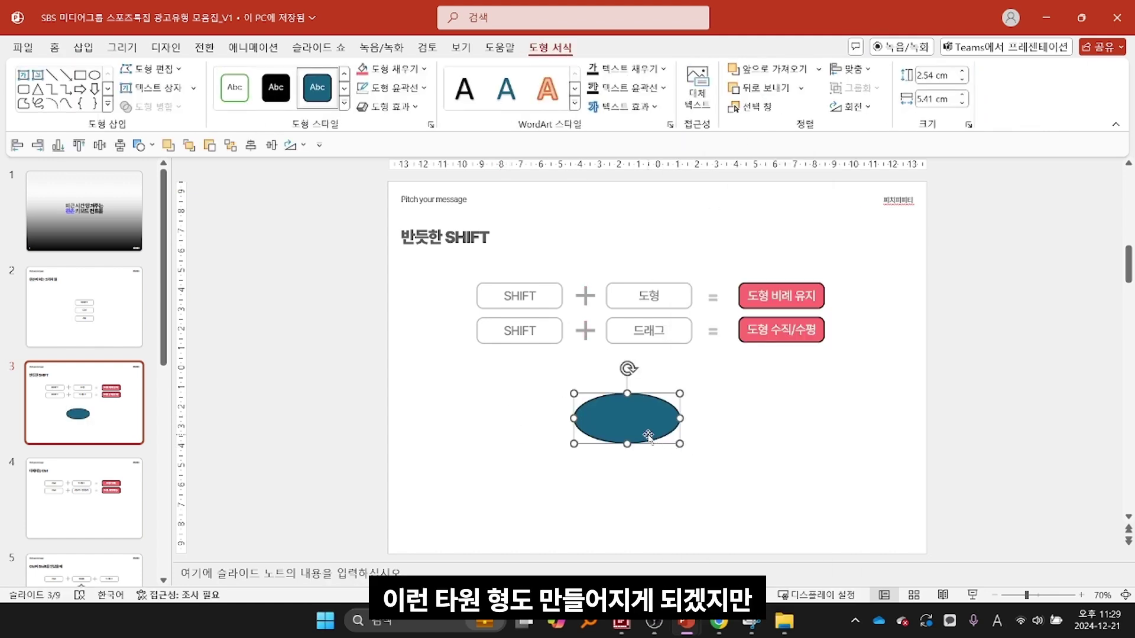
{"action": "key", "text": "Delete"}
Step: Draw a perfect circle about 4.81 cm in diameter below the SHIFT rows and move it straight horizontally to the left
{"action": "left_click", "coordinate": [689, 103]}
{"action": "left_click", "coordinate": [743, 145]}
{"action": "left_click_drag", "start_coordinate": [558, 410], "coordinate": [640, 507]}
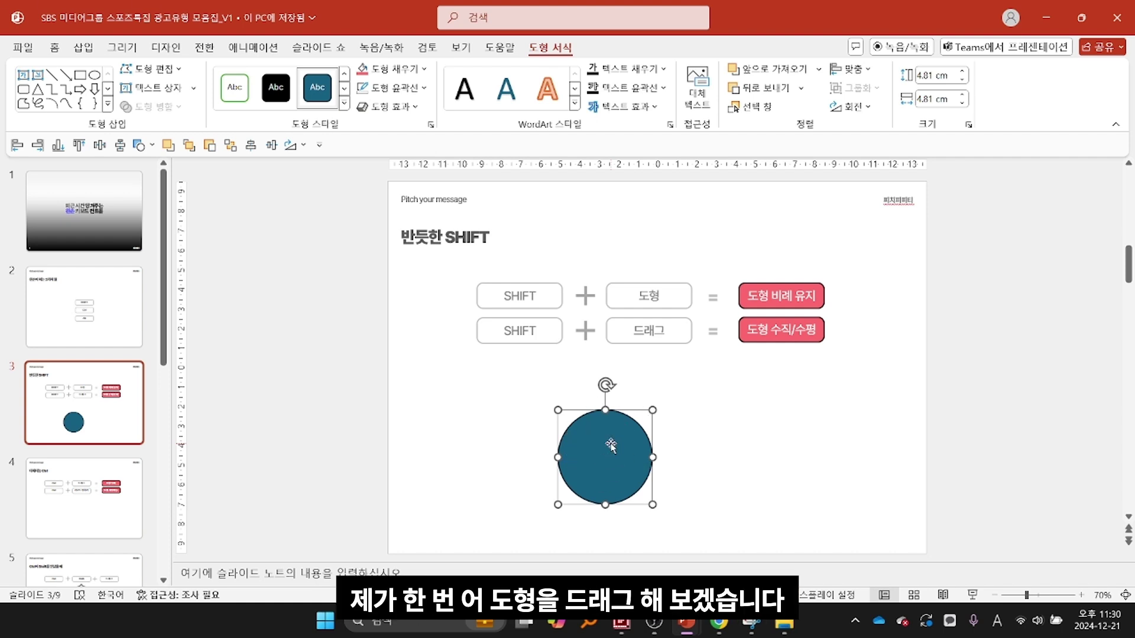
{"action": "left_click_drag", "start_coordinate": [610, 444], "coordinate": [541, 457]}
{"action": "left_click", "coordinate": [768, 489]}
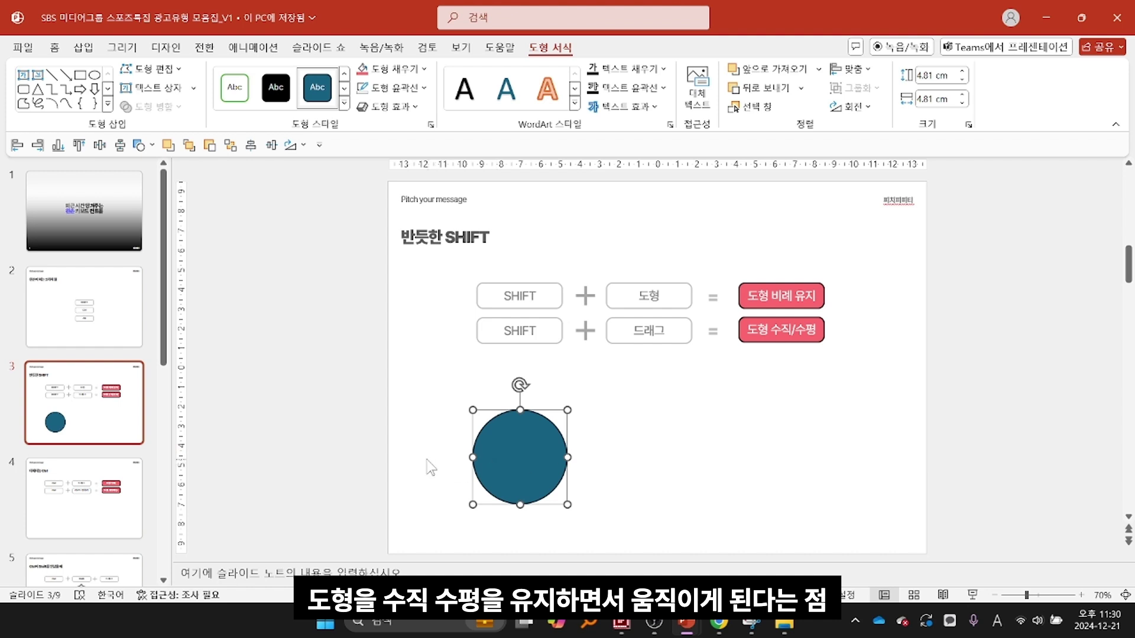
Step: On slide 4, 다재다능 Ctrl, draw a perfect circle about 5.91 cm in diameter below the rows and place a duplicate to its right
{"action": "left_click", "coordinate": [118, 491]}
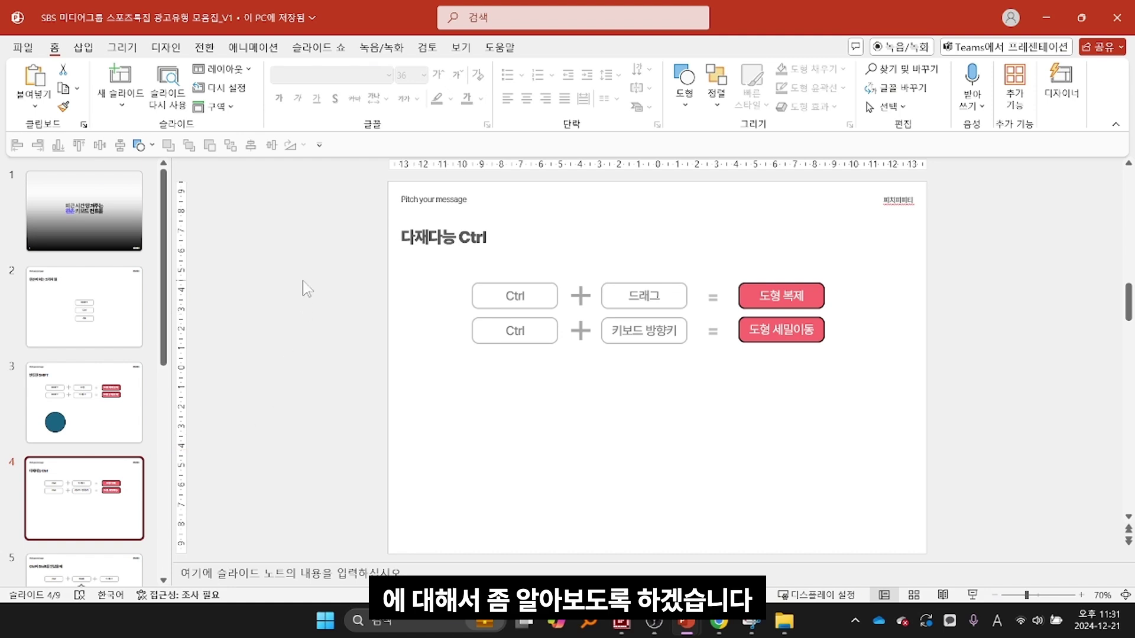
{"action": "left_click", "coordinate": [82, 48]}
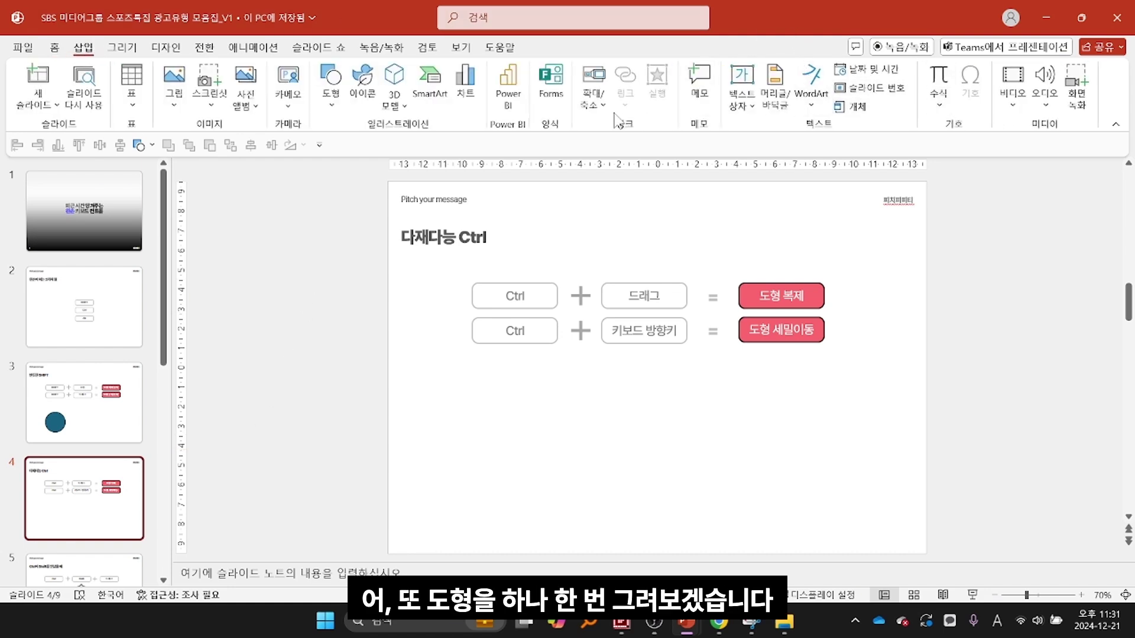
{"action": "left_click", "coordinate": [347, 99]}
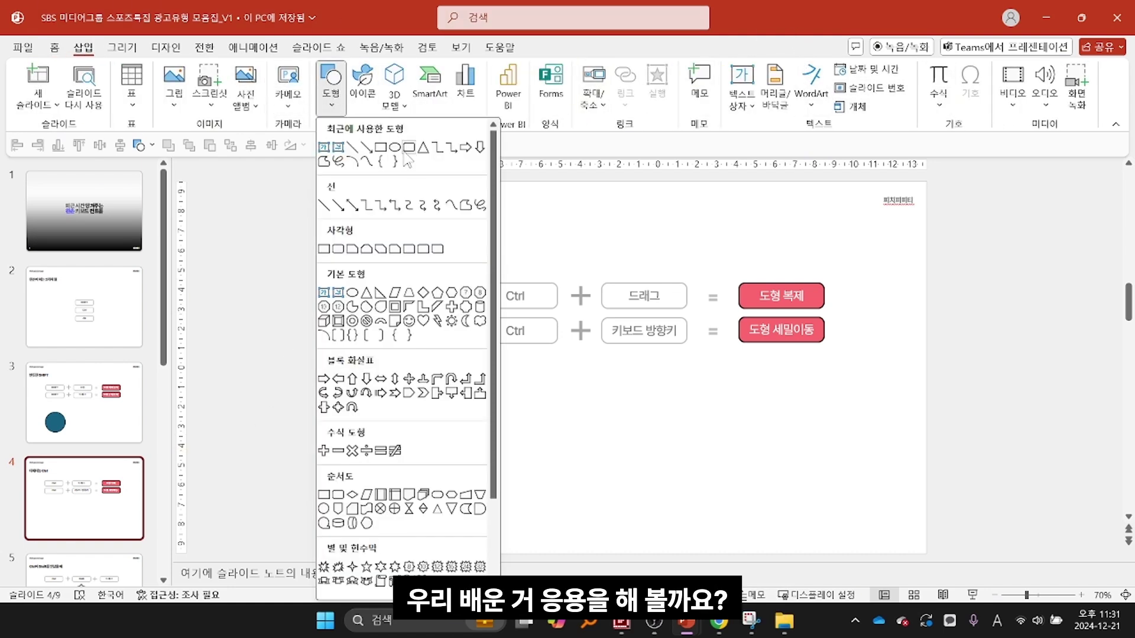
{"action": "left_click", "coordinate": [394, 147]}
{"action": "left_click_drag", "start_coordinate": [485, 383], "coordinate": [602, 463]}
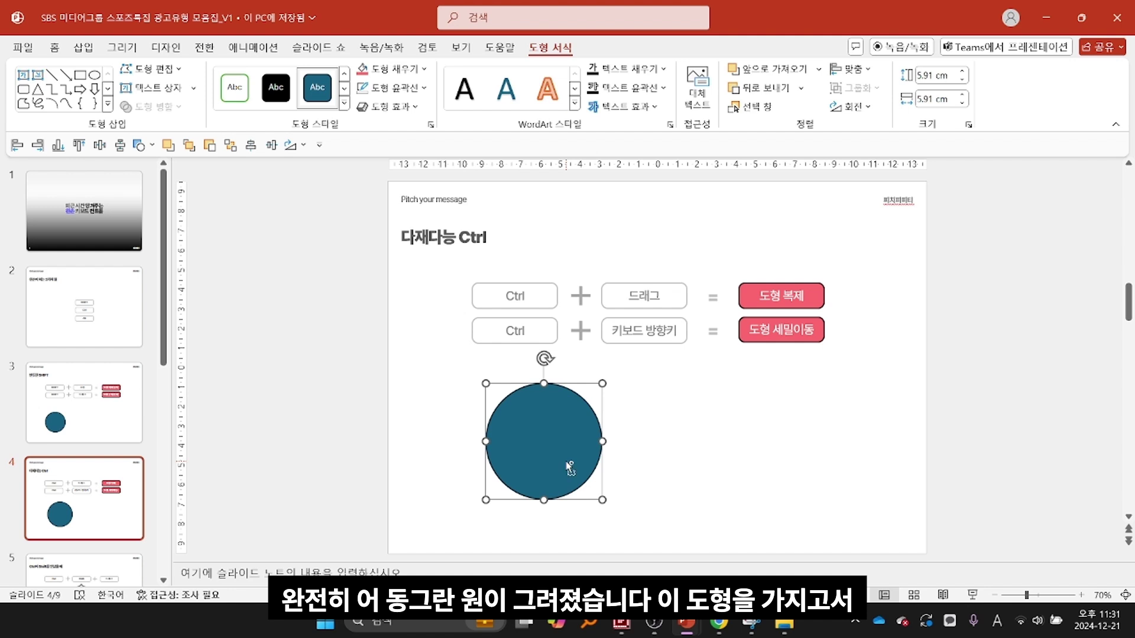
{"action": "mouse_move", "coordinate": [567, 455]}
{"action": "left_mouse_down"}
{"action": "mouse_move", "coordinate": [585, 445]}
{"action": "mouse_move", "coordinate": [568, 455]}
{"action": "left_mouse_up"}
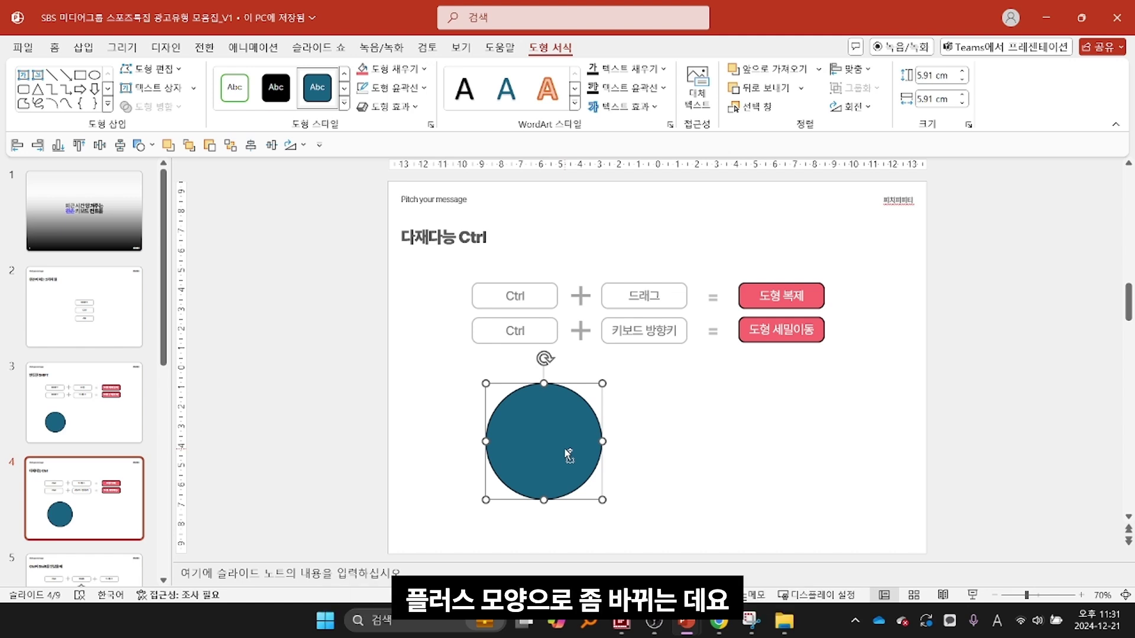
{"action": "left_click_drag", "start_coordinate": [583, 447], "coordinate": [714, 452]}
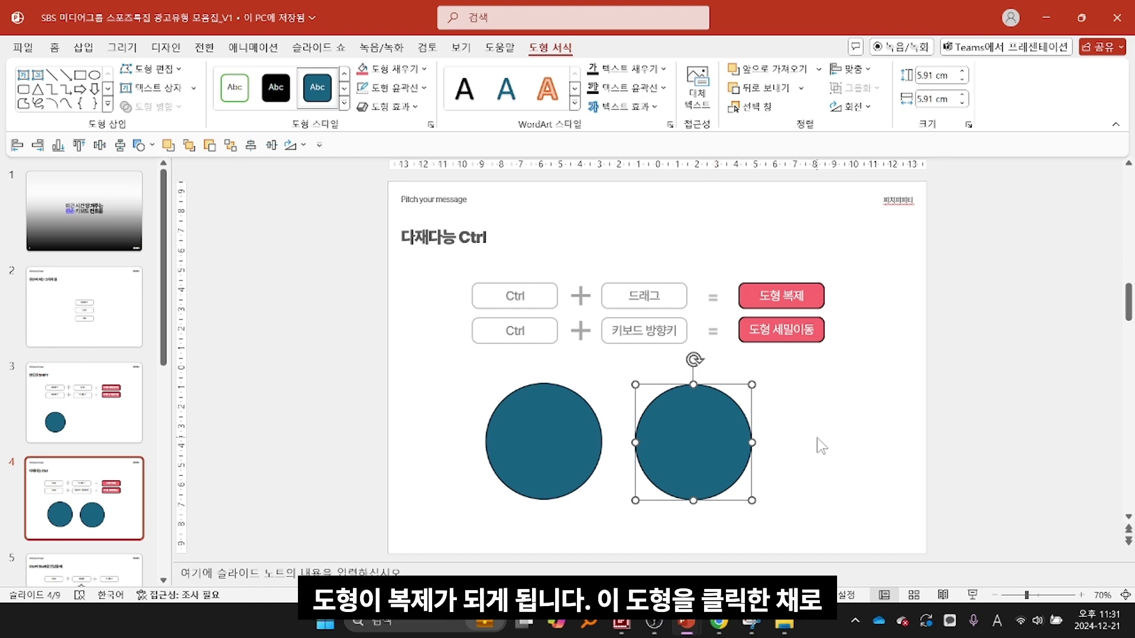
Step: Nudge the duplicated circle to the right in small increments, widening the gap to the original circle
{"action": "key", "text": "ctrl+Right"}
{"action": "key", "text": "ctrl+Right"}
{"action": "key", "text": "ctrl+Right"}
{"action": "key", "text": "ctrl+Right"}
{"action": "key", "text": "ctrl+Right"}
{"action": "key", "text": "ctrl+Right"}
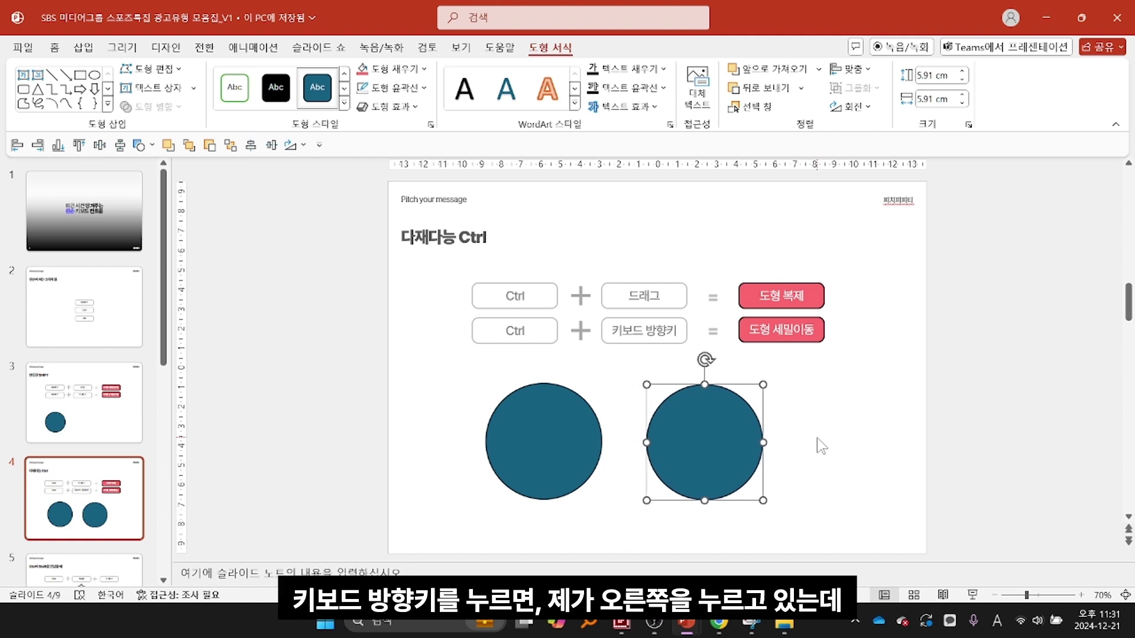
{"action": "key", "text": "ctrl+Right"}
{"action": "key", "text": "ctrl+Right"}
{"action": "key", "text": "ctrl+Right"}
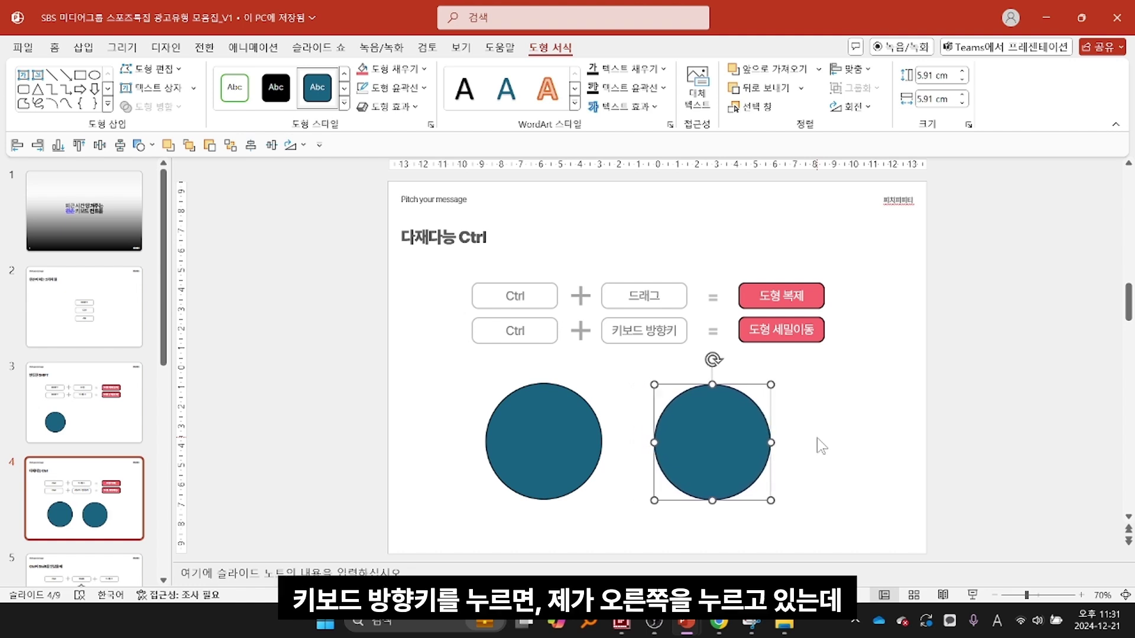
{"action": "key", "text": "ctrl+Right"}
{"action": "key", "text": "ctrl+Right"}
{"action": "key", "text": "ctrl+Right"}
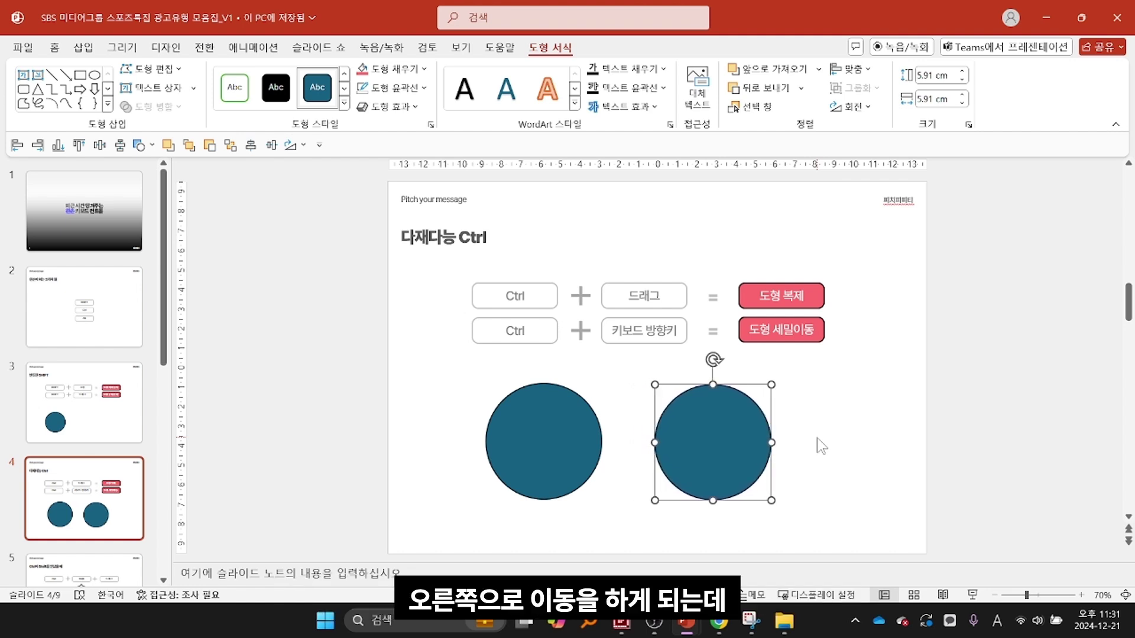
{"action": "key", "text": "ctrl+Right"}
{"action": "key", "text": "ctrl+Right"}
{"action": "key", "text": "ctrl+Right"}
{"action": "key", "text": "ctrl+Right"}
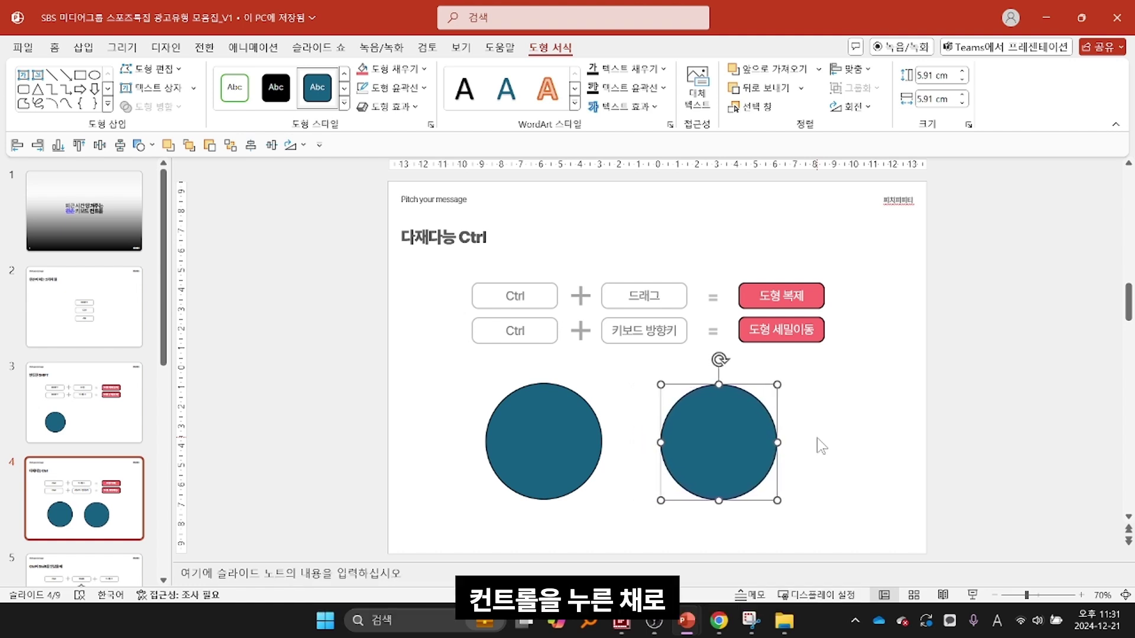
{"action": "key", "text": "ctrl+Right"}
{"action": "key", "text": "ctrl+Right"}
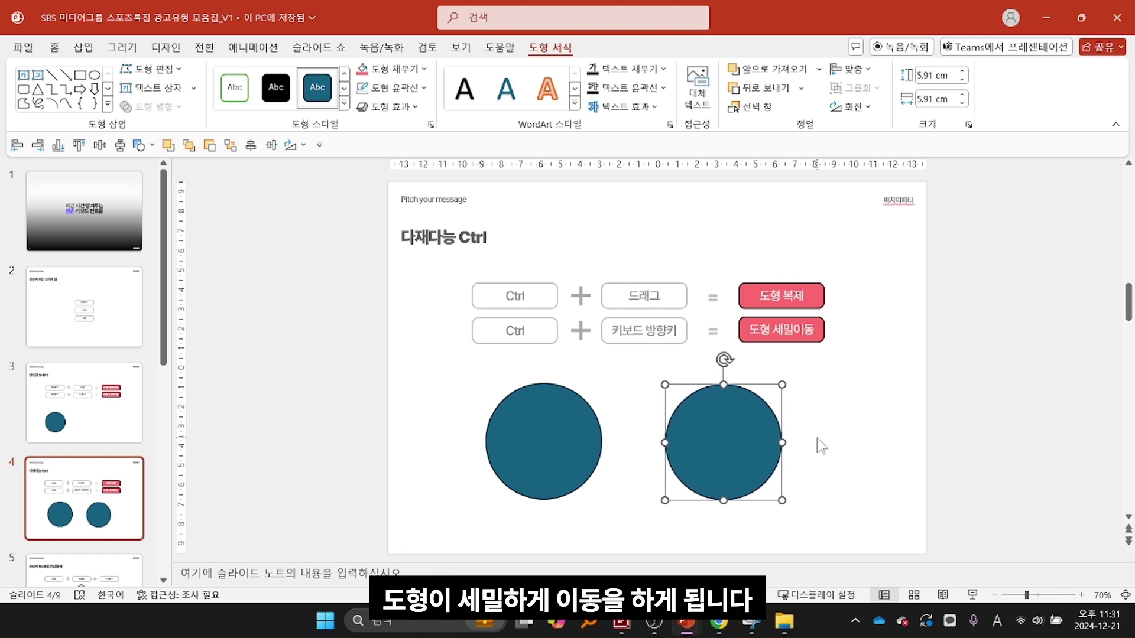
{"action": "key", "text": "ctrl+Right"}
{"action": "key", "text": "ctrl+Right"}
{"action": "key", "text": "ctrl+Right"}
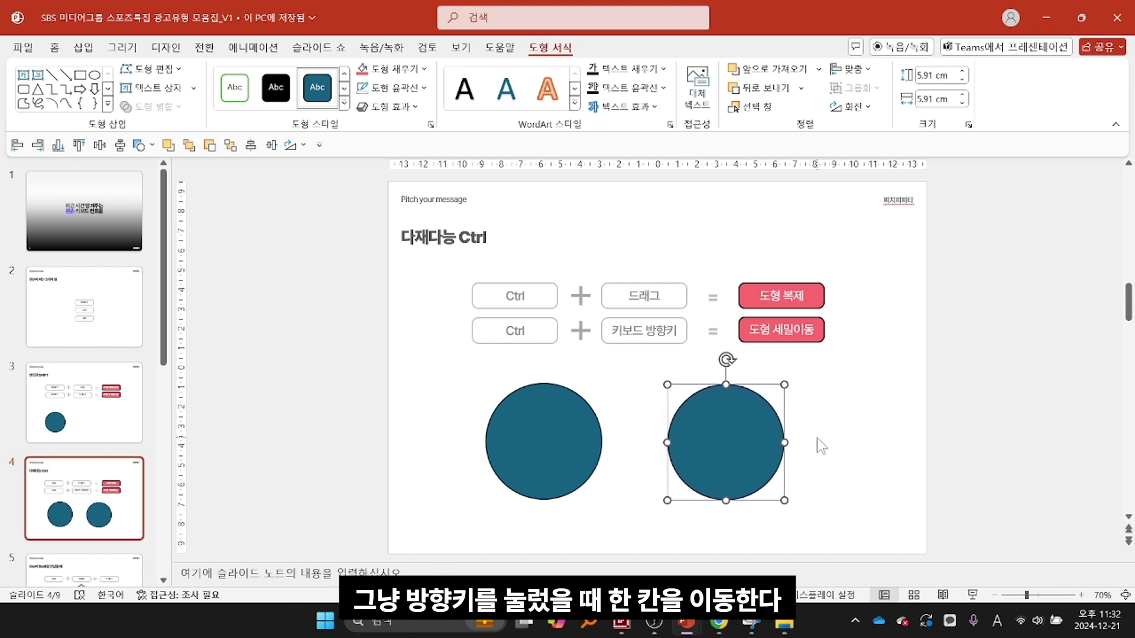
{"action": "key", "text": "ctrl+Right"}
{"action": "key", "text": "ctrl+Right"}
{"action": "key", "text": "ctrl+Right"}
{"action": "key", "text": "ctrl+Right"}
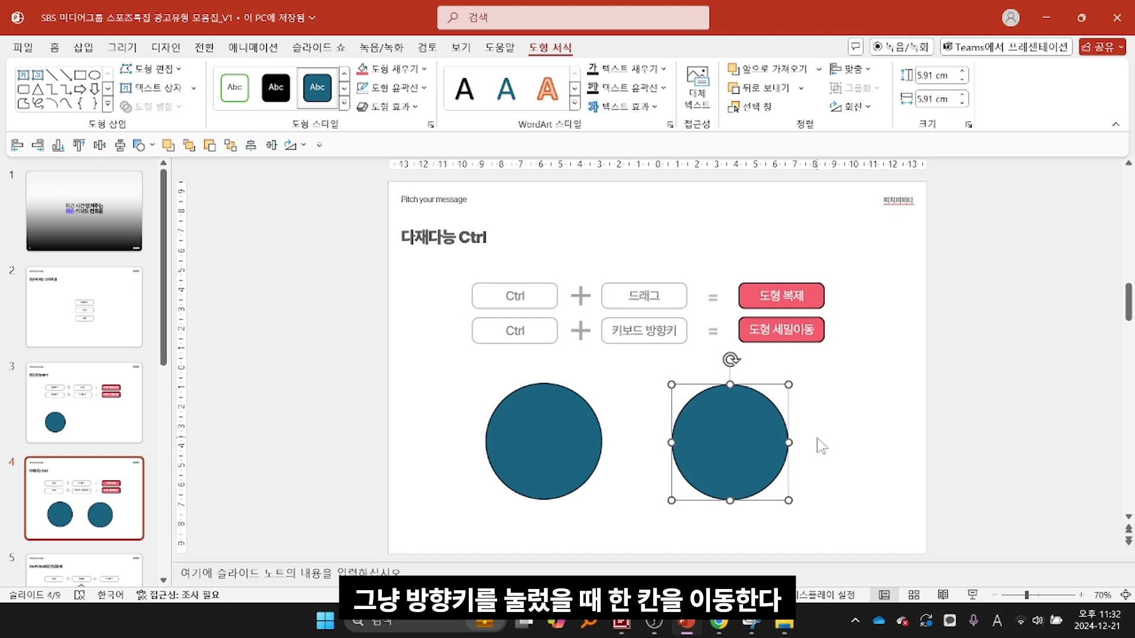
{"action": "key", "text": "ctrl+Right"}
{"action": "key", "text": "ctrl+Right"}
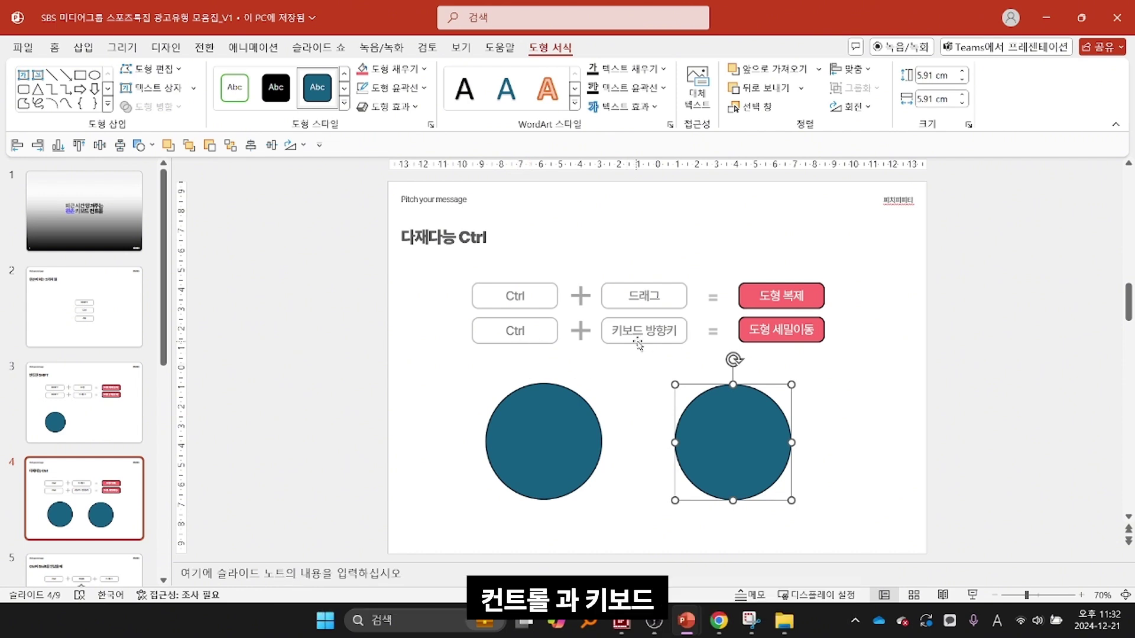
{"action": "key", "text": "ctrl"}
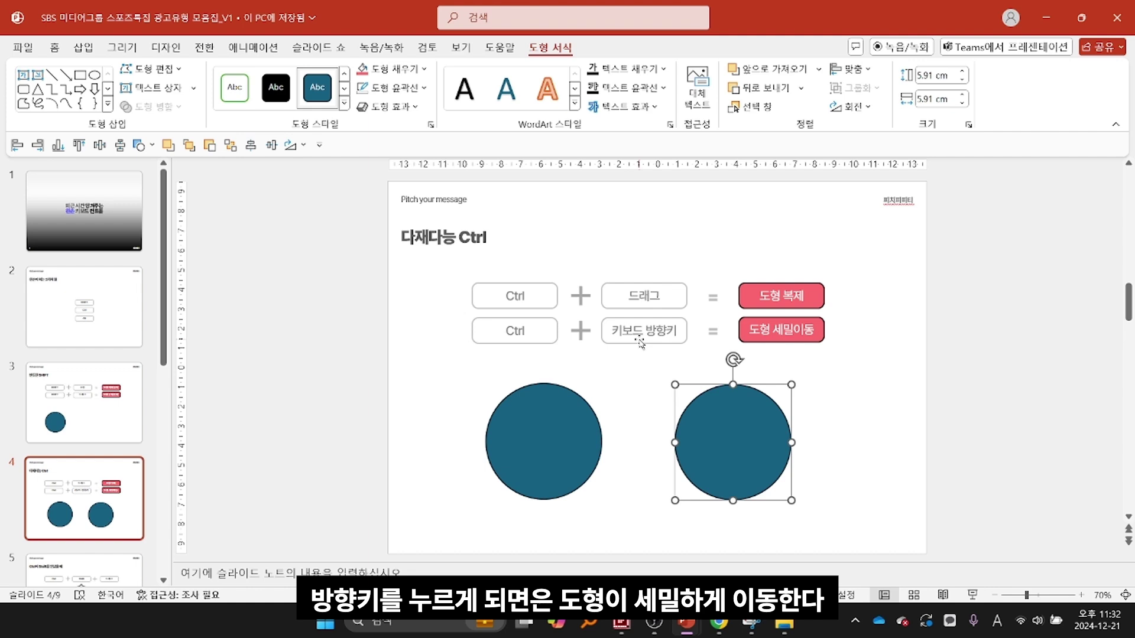
Step: Open slide 5, Ctrl이 Shift를 만났을 때, and select the rectangle under 도형 복제/이동
{"action": "scroll", "coordinate": [122, 412], "scroll_direction": "down", "scroll_amount": 3}
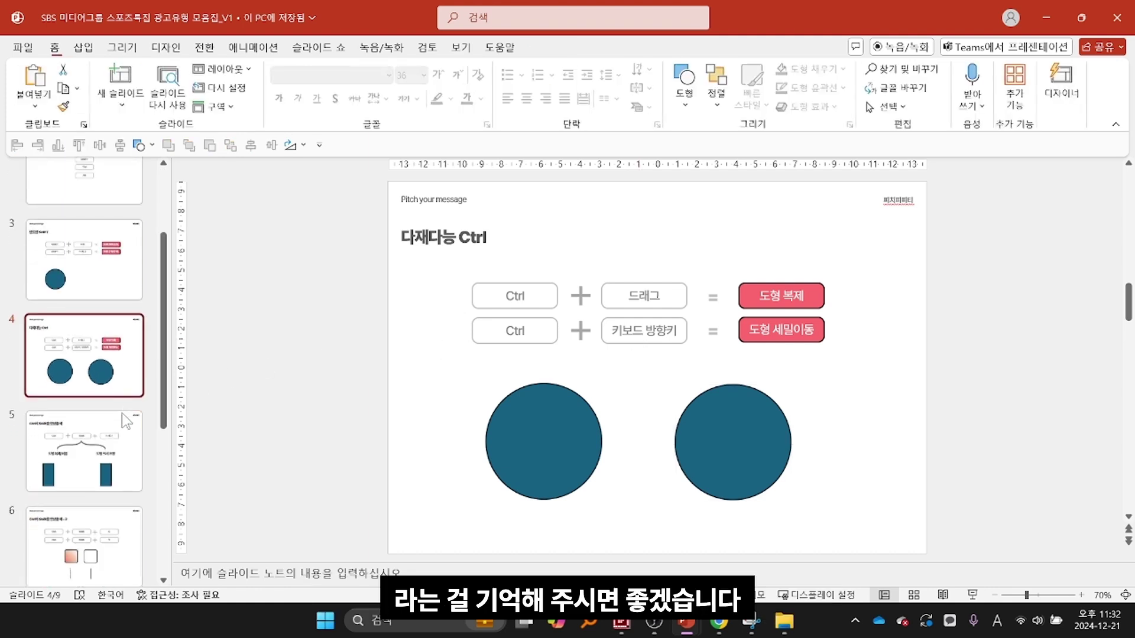
{"action": "left_click", "coordinate": [116, 428]}
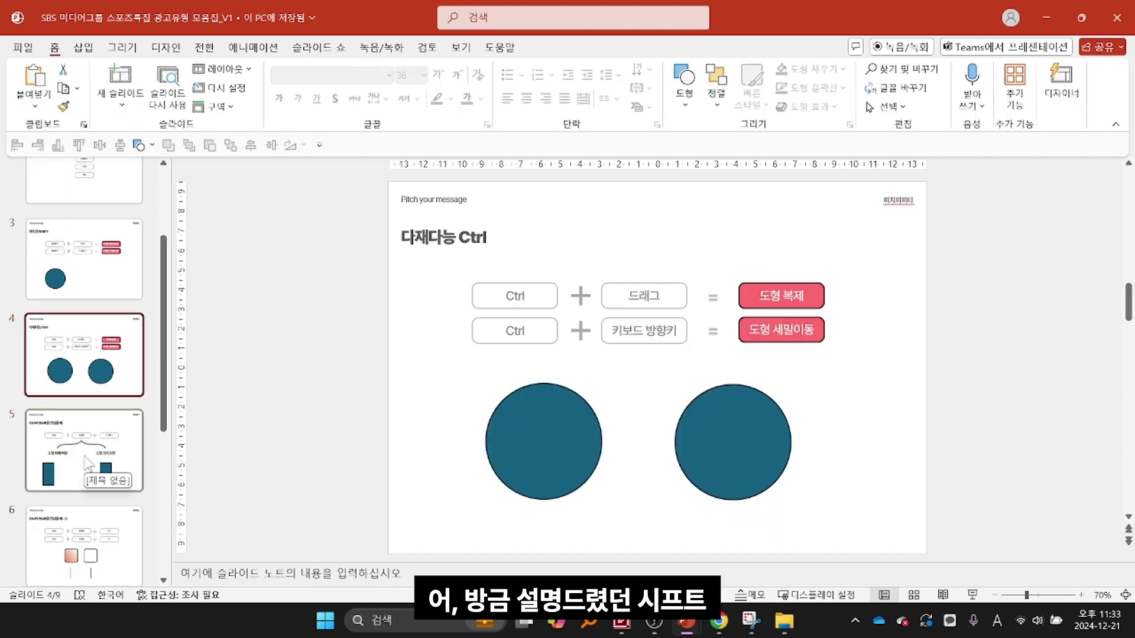
{"action": "left_click", "coordinate": [89, 462]}
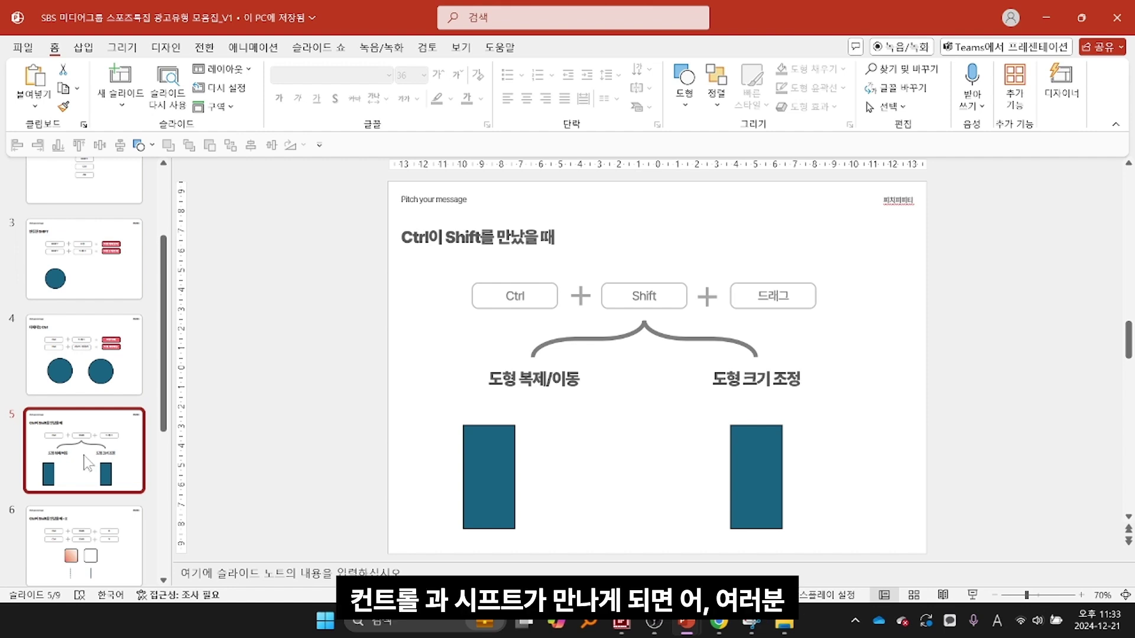
{"action": "left_click", "coordinate": [482, 470]}
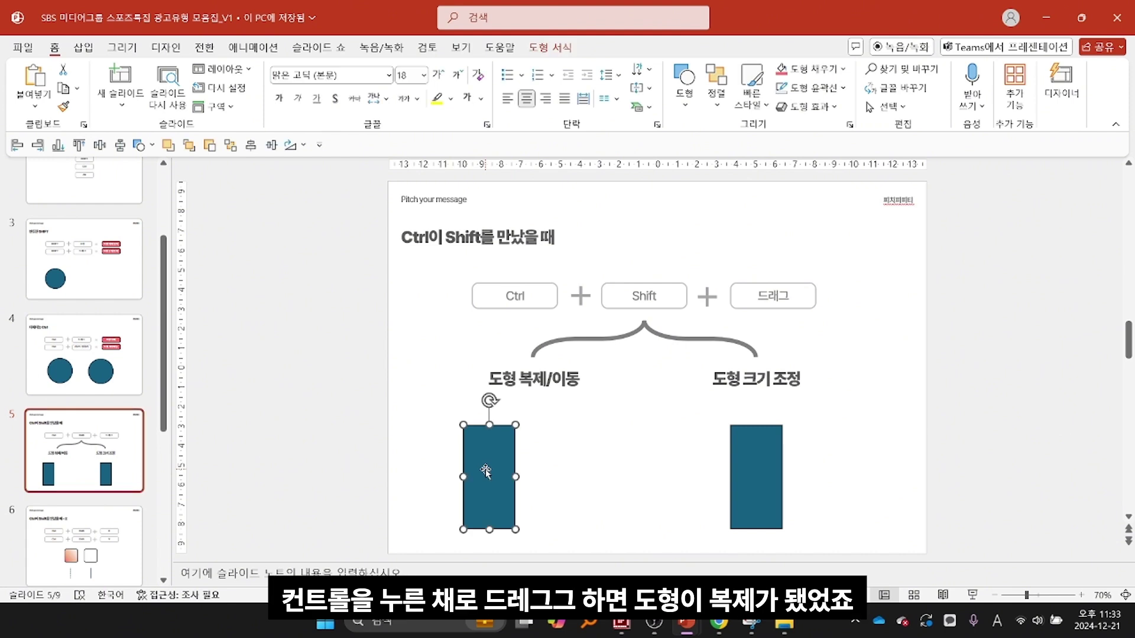
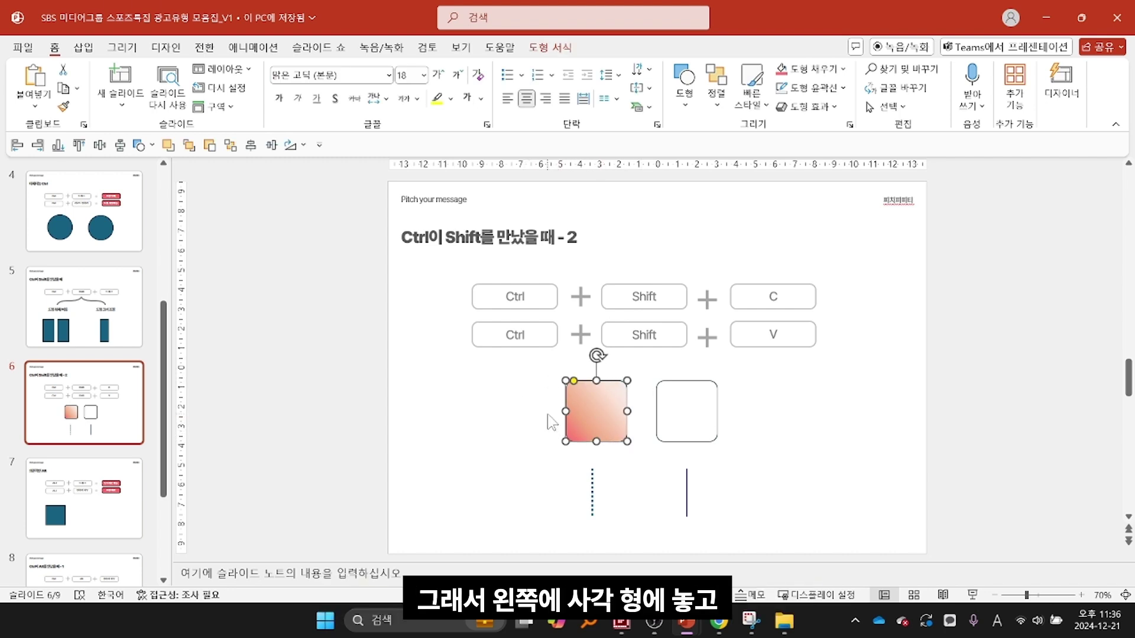
Step: Apply the gradient square's copied formatting to the empty rounded square beside it on slide 6
{"action": "left_click", "coordinate": [686, 381]}
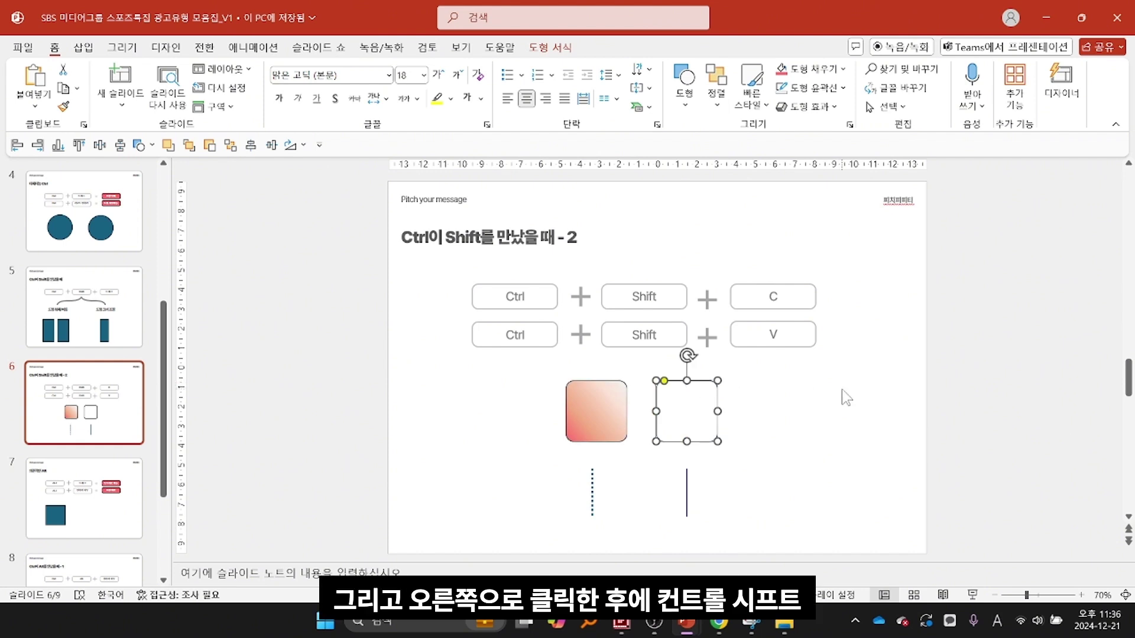
{"action": "key", "text": "ctrl+shift+v"}
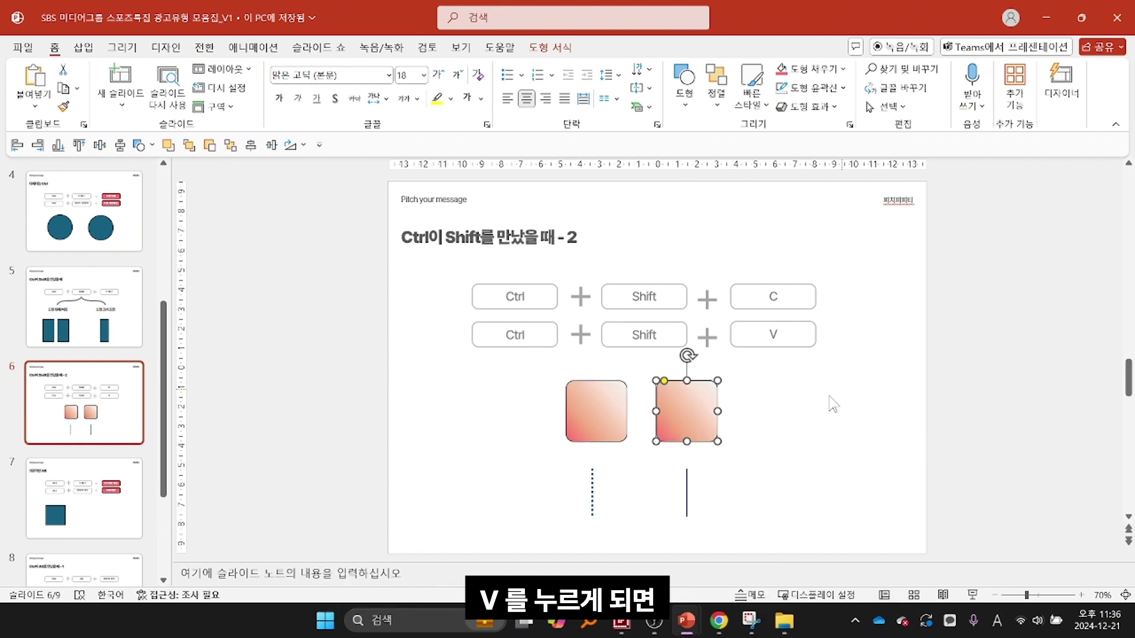
{"action": "left_click", "coordinate": [521, 422]}
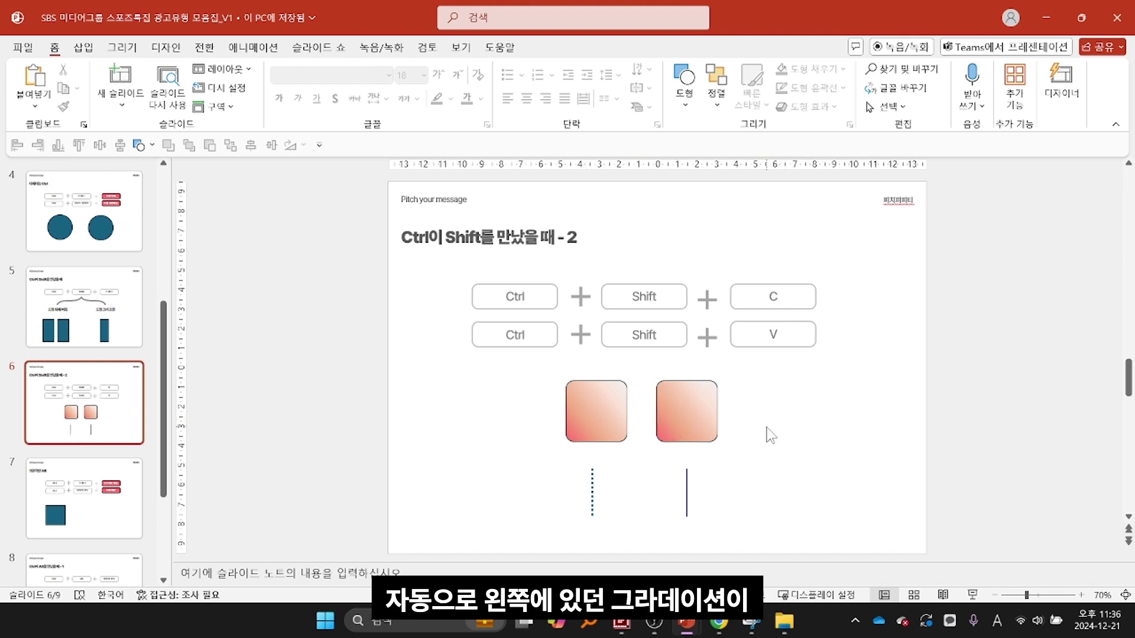
Step: Copy the dotted line's formatting and apply it to the solid line beside it
{"action": "left_click", "coordinate": [593, 504]}
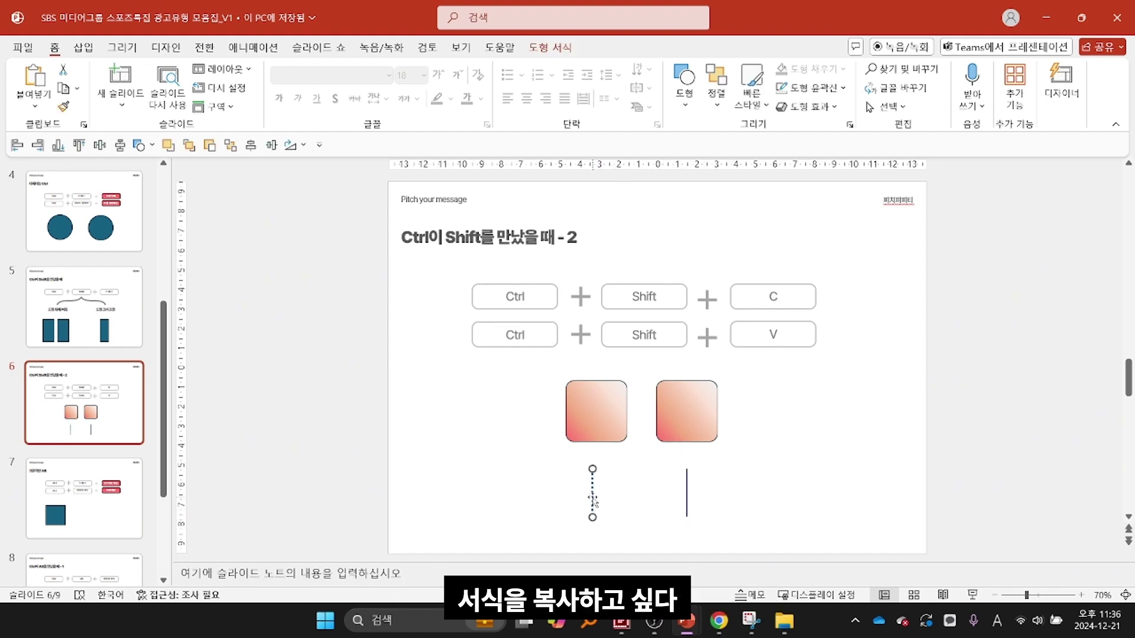
{"action": "left_click", "coordinate": [686, 493]}
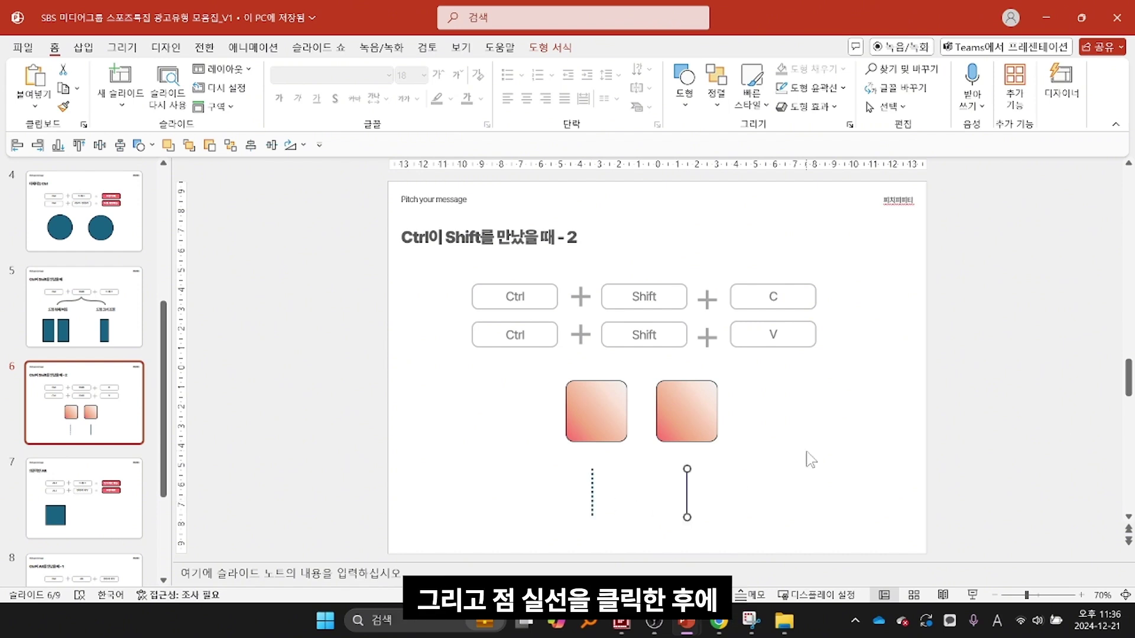
{"action": "key", "text": "ctrl+shift+v"}
{"action": "left_click", "coordinate": [643, 528]}
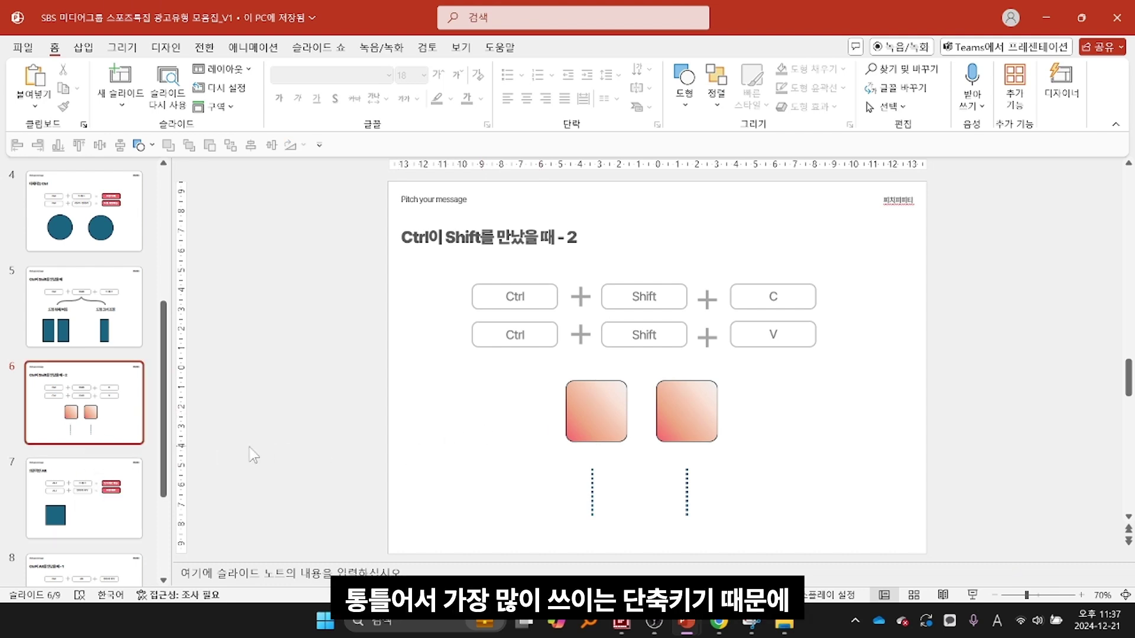
Step: On slide 7, 의존적인 Alt, move the square smoothly by small amounts without grid snapping, keeping it close to its original position
{"action": "scroll", "coordinate": [164, 439], "scroll_direction": "down", "scroll_amount": 3}
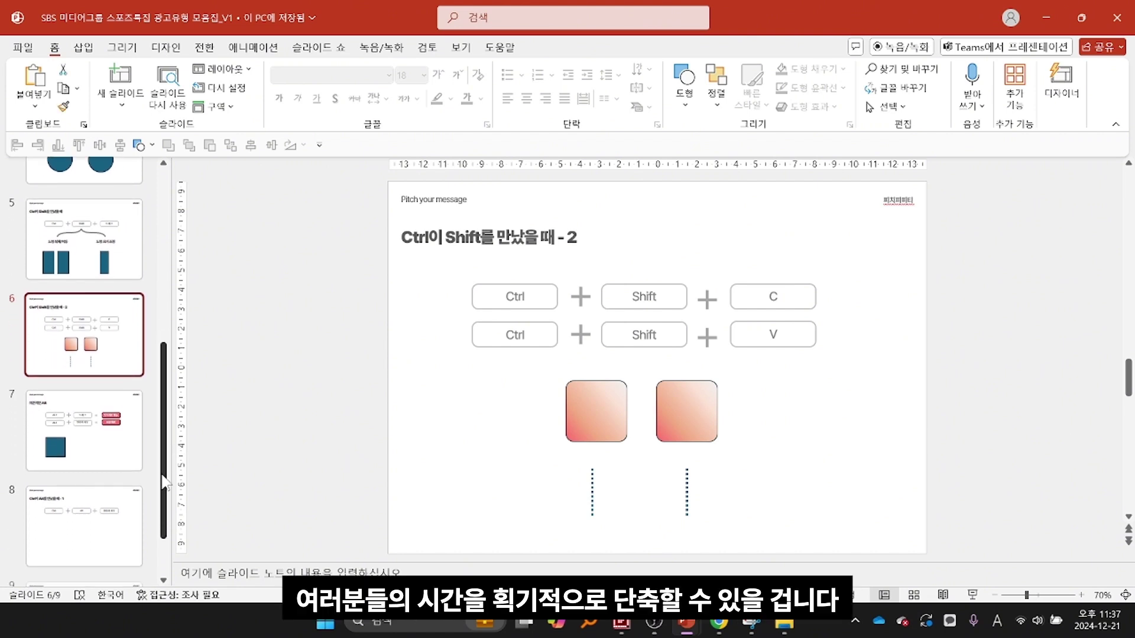
{"action": "left_click", "coordinate": [136, 409]}
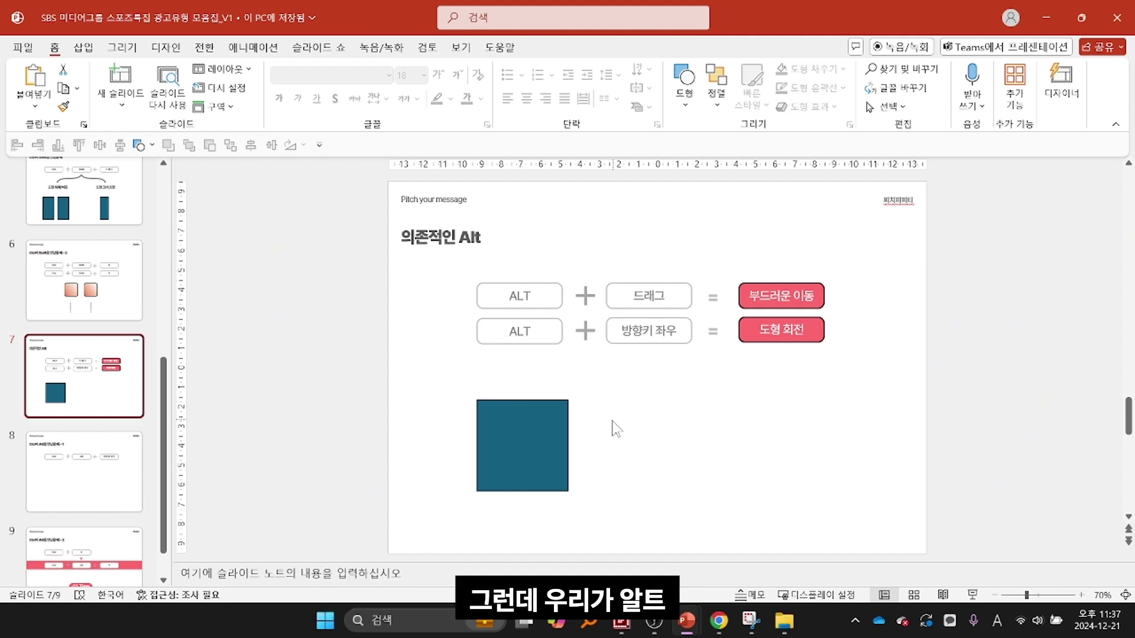
{"action": "left_click", "coordinate": [535, 428]}
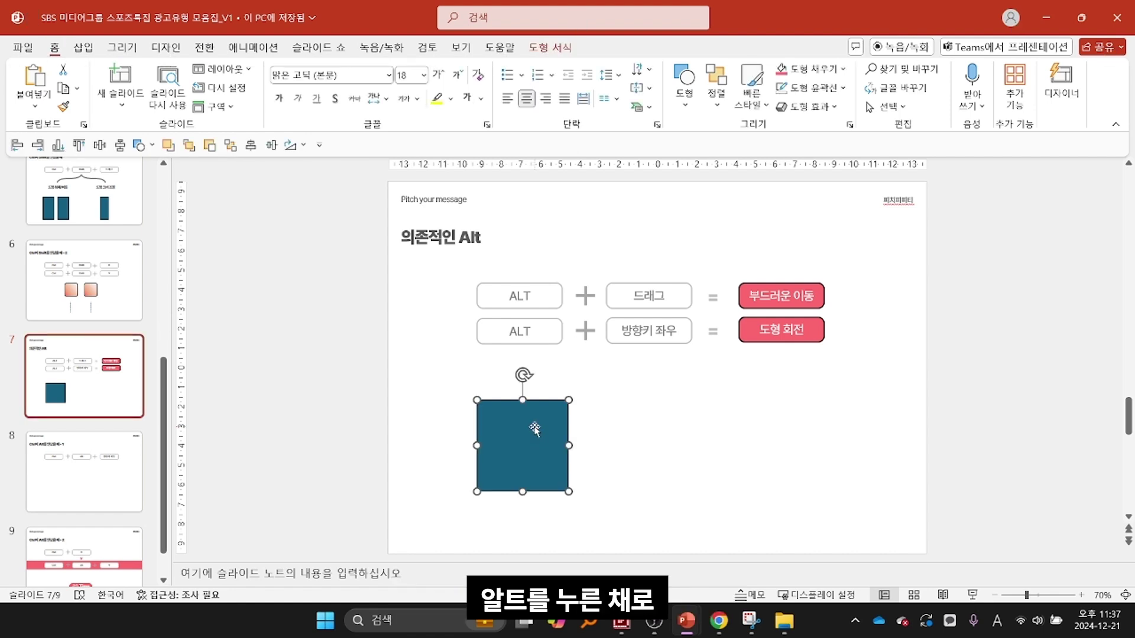
{"action": "mouse_move", "coordinate": [535, 428]}
{"action": "left_mouse_down"}
{"action": "mouse_move", "coordinate": [577, 431]}
{"action": "mouse_move", "coordinate": [535, 434]}
{"action": "left_mouse_up"}
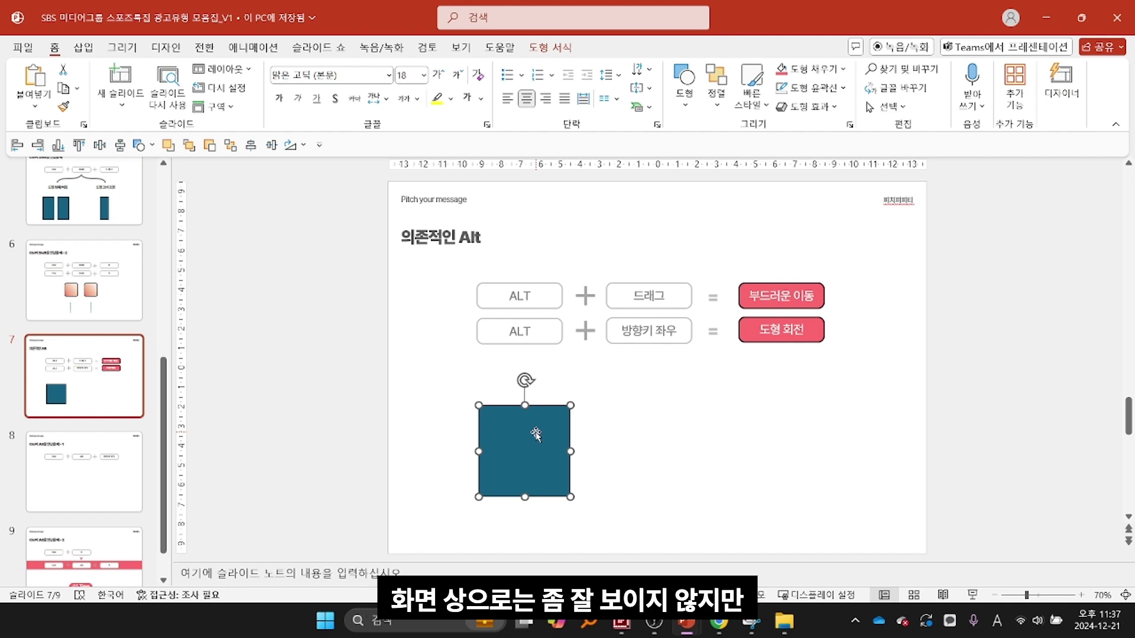
{"action": "mouse_move", "coordinate": [535, 434]}
{"action": "left_mouse_down"}
{"action": "mouse_move", "coordinate": [567, 433]}
{"action": "mouse_move", "coordinate": [509, 433]}
{"action": "mouse_move", "coordinate": [580, 432]}
{"action": "mouse_move", "coordinate": [513, 432]}
{"action": "left_mouse_up"}
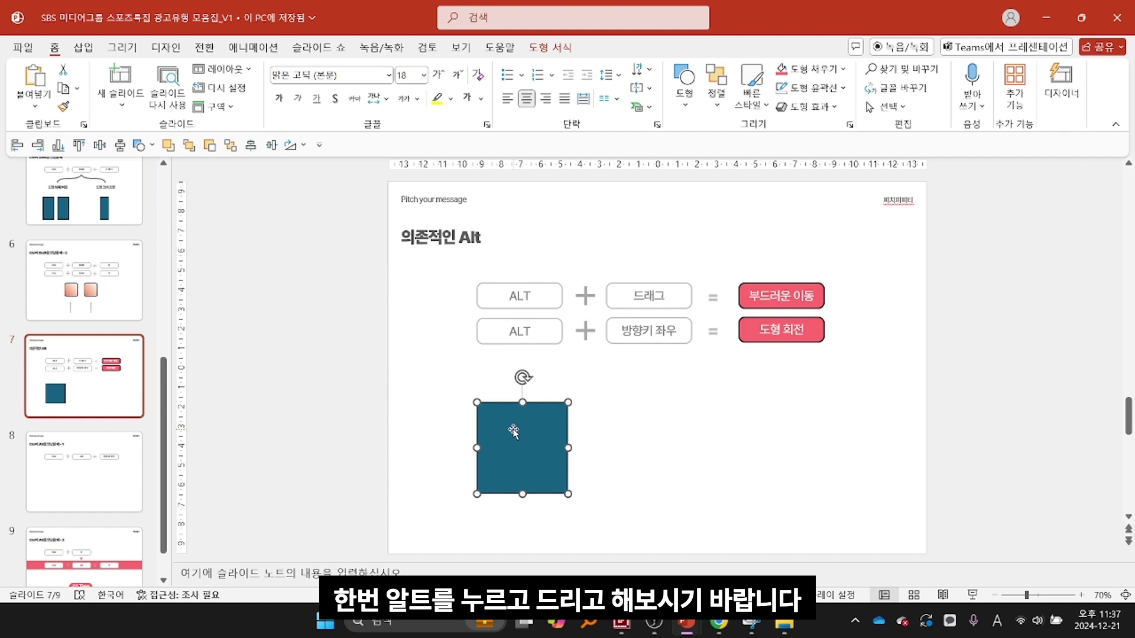
{"action": "left_click", "coordinate": [636, 445]}
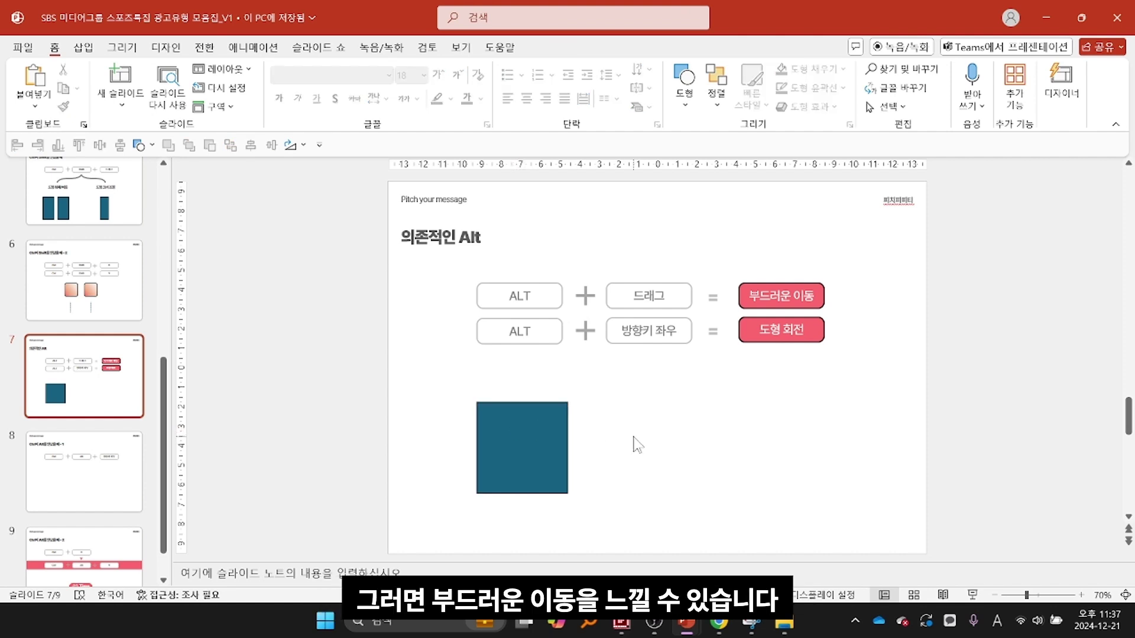
Step: Rotate the square on slide 7 back and forth in coarse increments, return it upright and deselect it
{"action": "left_click", "coordinate": [561, 460]}
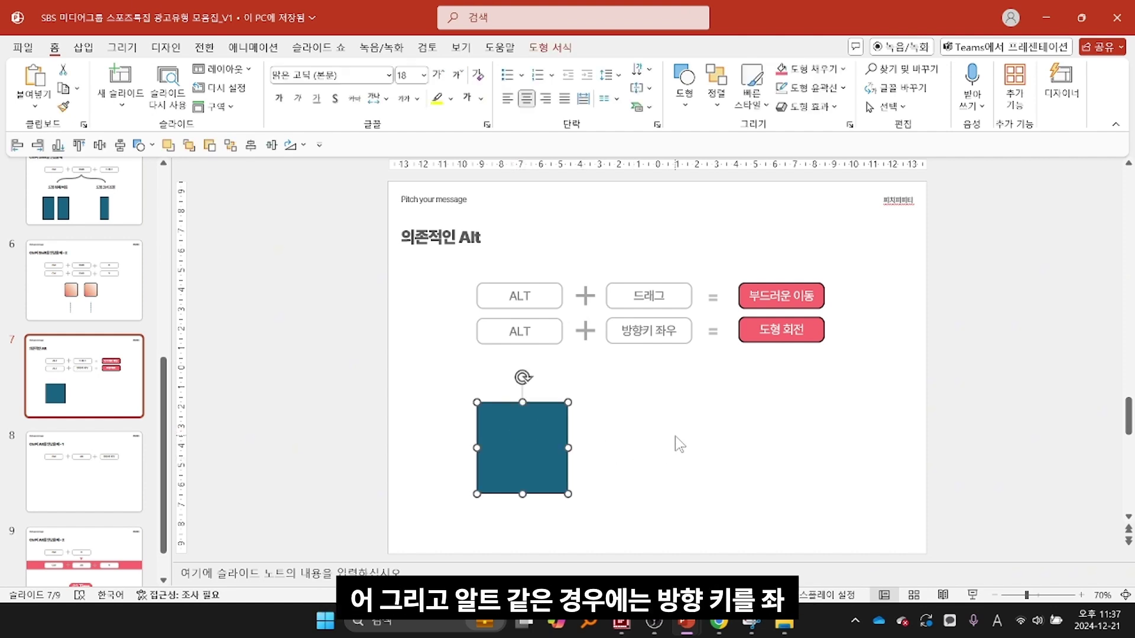
{"action": "key", "text": "alt+Right"}
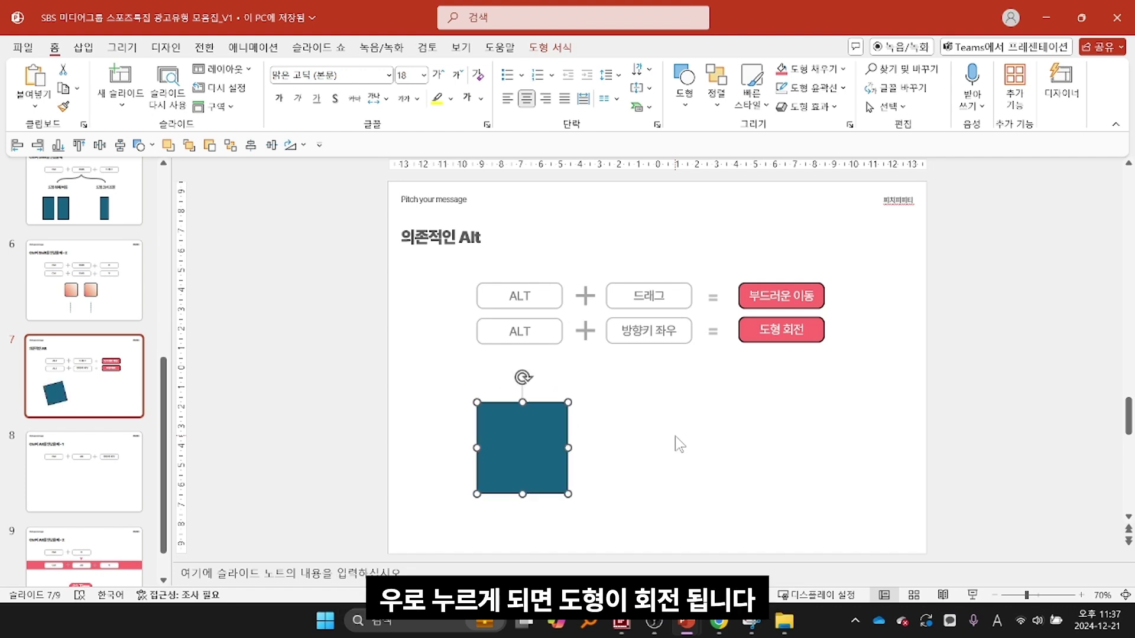
{"action": "key", "text": "alt+Left"}
{"action": "key", "text": "alt+Right"}
{"action": "key", "text": "alt+Right"}
{"action": "key", "text": "alt+Left"}
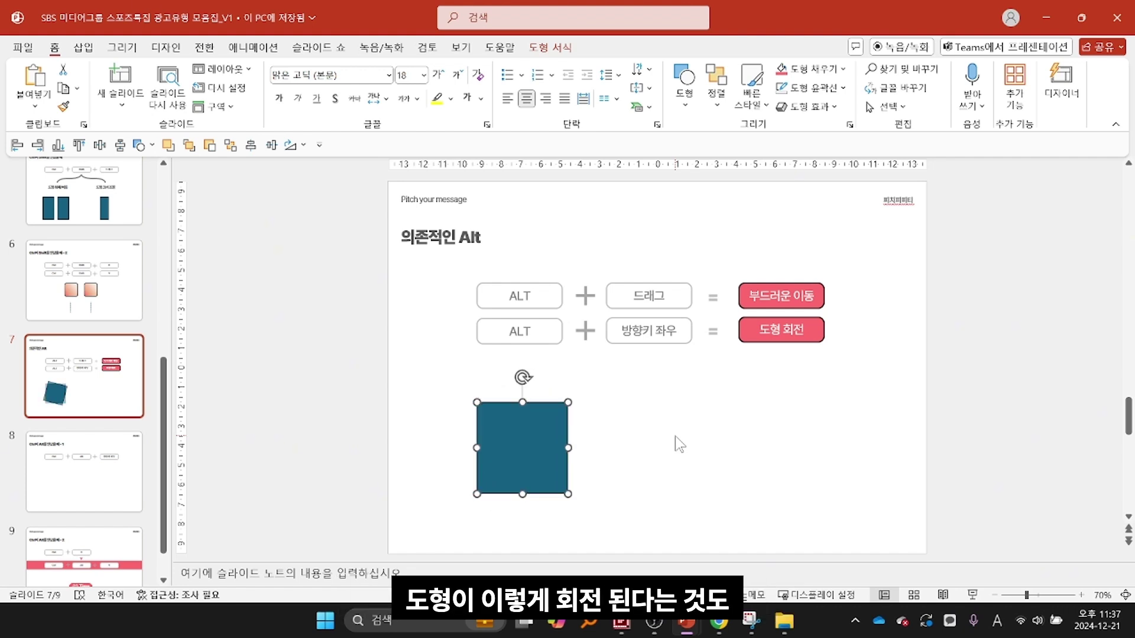
{"action": "key", "text": "Escape"}
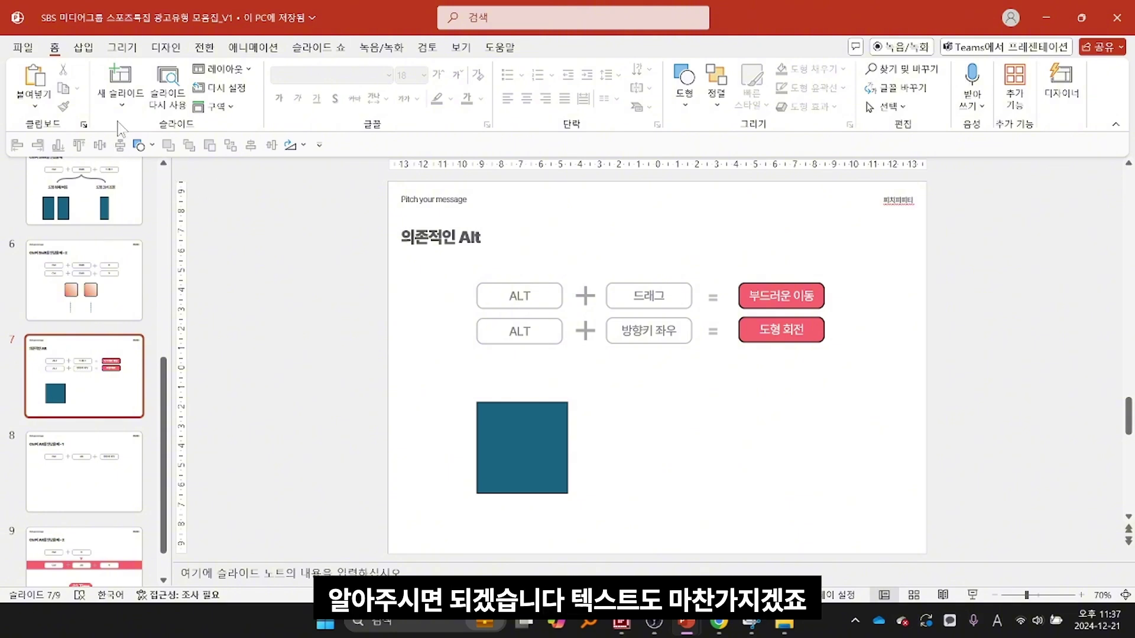
Step: Insert a horizontal text box to the right of the square on slide 7 containing the text 회전
{"action": "left_click", "coordinate": [84, 47]}
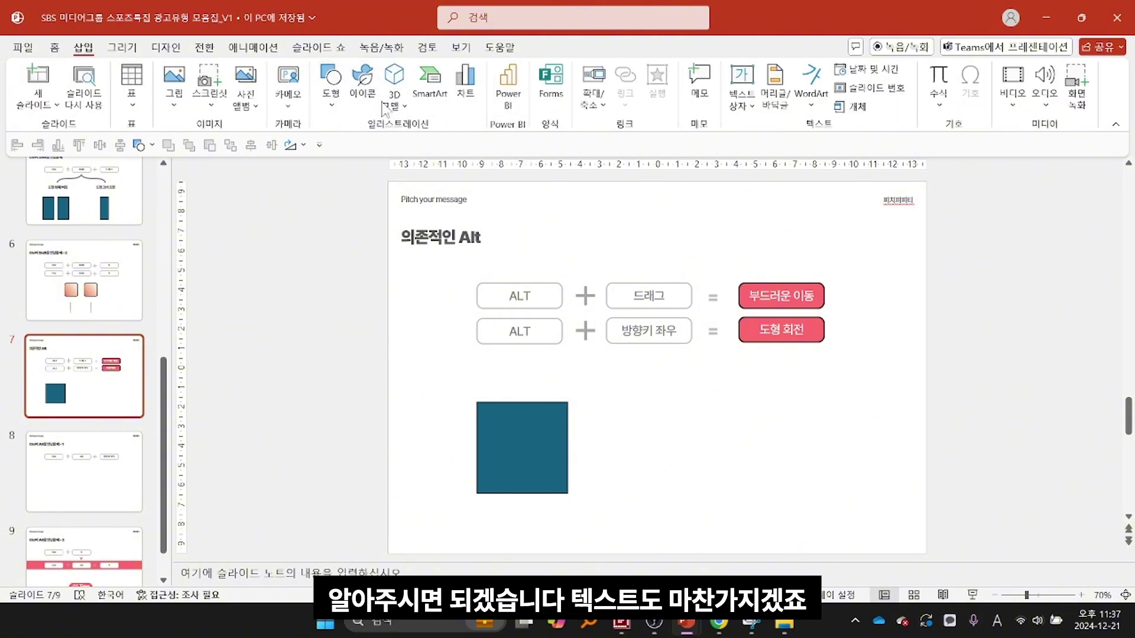
{"action": "left_click", "coordinate": [742, 83]}
{"action": "left_click_drag", "start_coordinate": [678, 416], "coordinate": [784, 438]}
{"action": "type", "text": "ghl"}
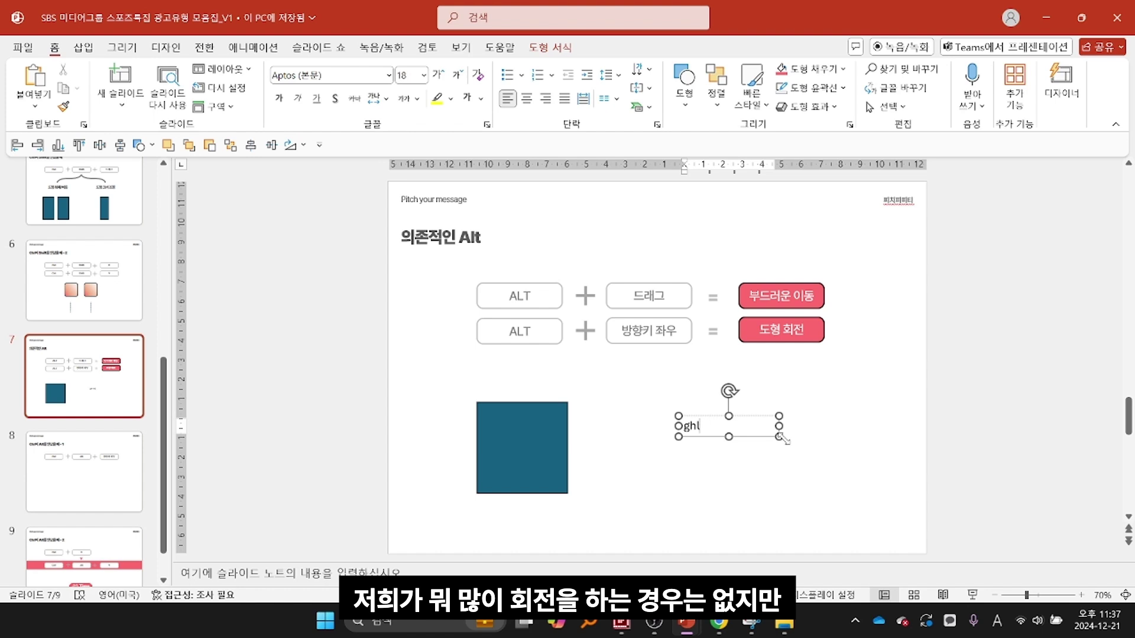
{"action": "key", "text": "BackSpace"}
{"action": "key", "text": "BackSpace"}
{"action": "key", "text": "BackSpace"}
{"action": "key", "text": "Hangul"}
{"action": "type", "text": "회진"}
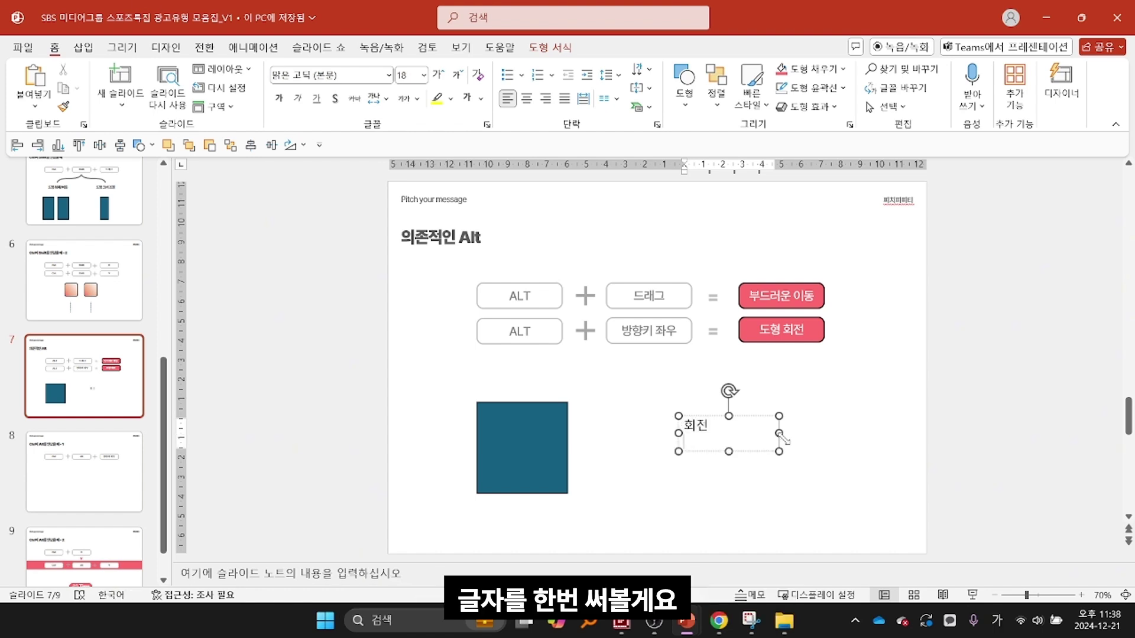
{"action": "left_click", "coordinate": [773, 464]}
Step: Rotate the 회전 text box back and forth in coarse increments, return it to horizontal and deselect it
{"action": "left_click", "coordinate": [771, 430]}
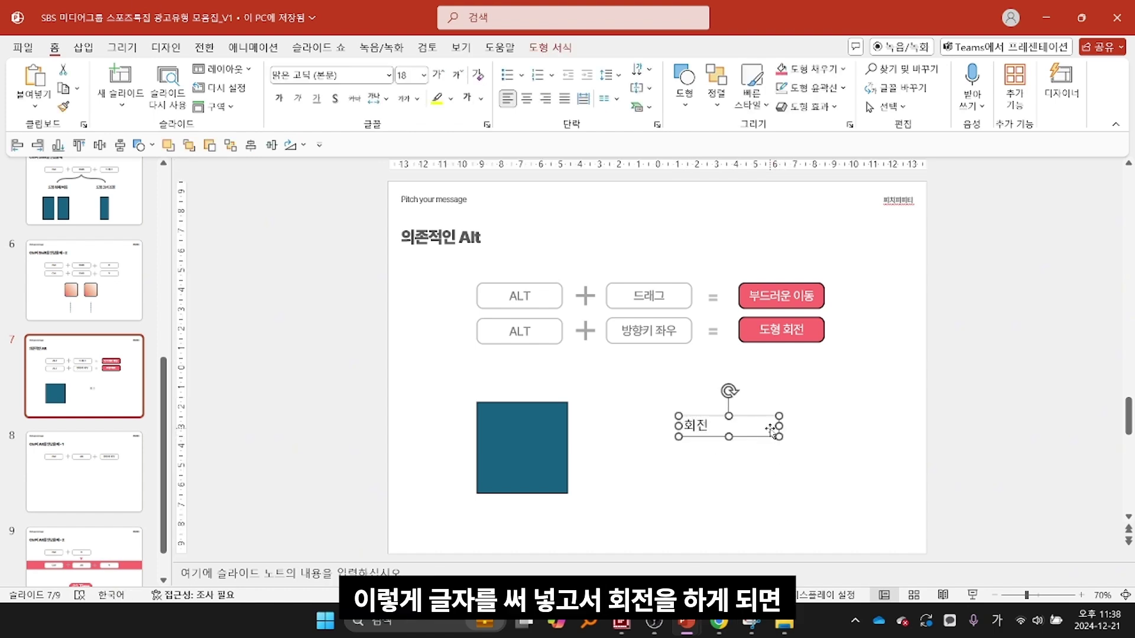
{"action": "key", "text": "alt+Right"}
{"action": "key", "text": "alt+Left"}
{"action": "key", "text": "alt+Right"}
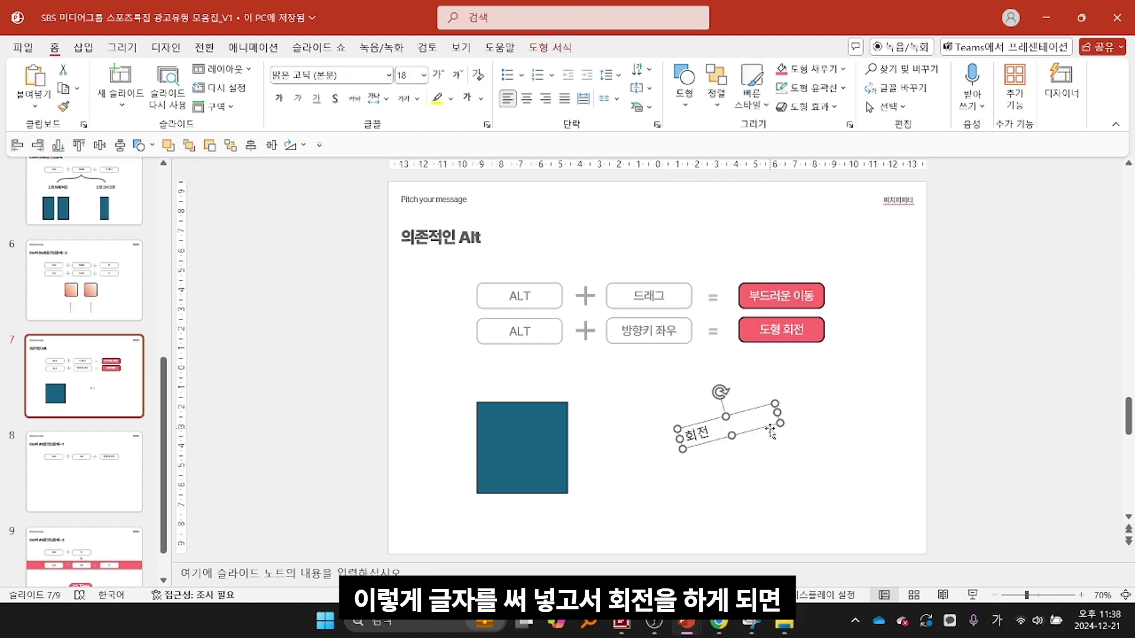
{"action": "key", "text": "alt+Left"}
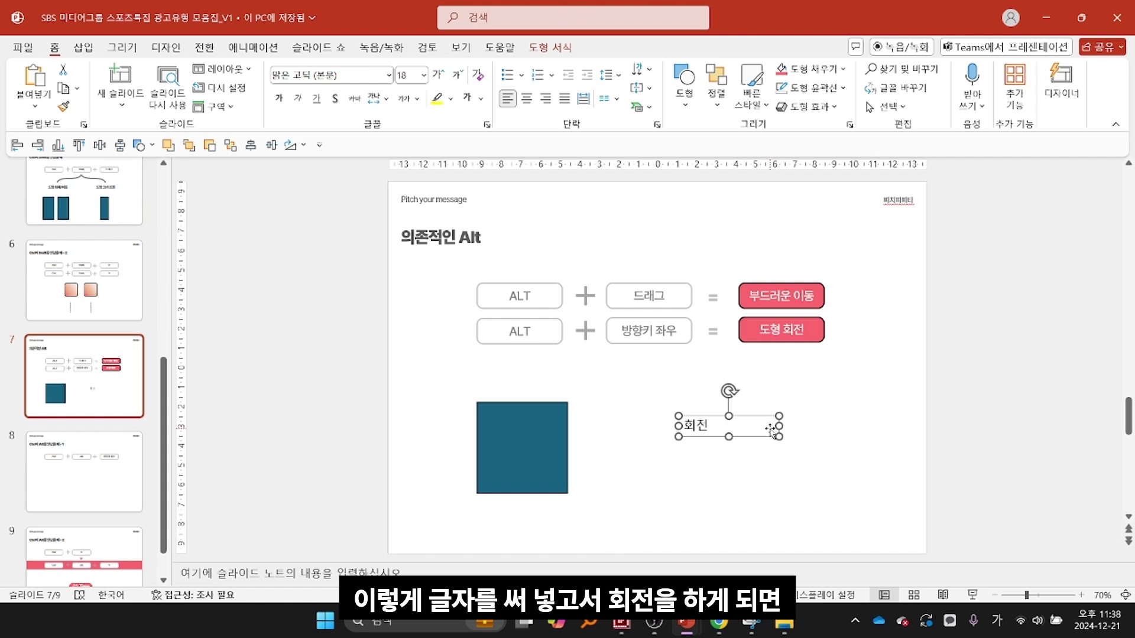
{"action": "left_click", "coordinate": [385, 413]}
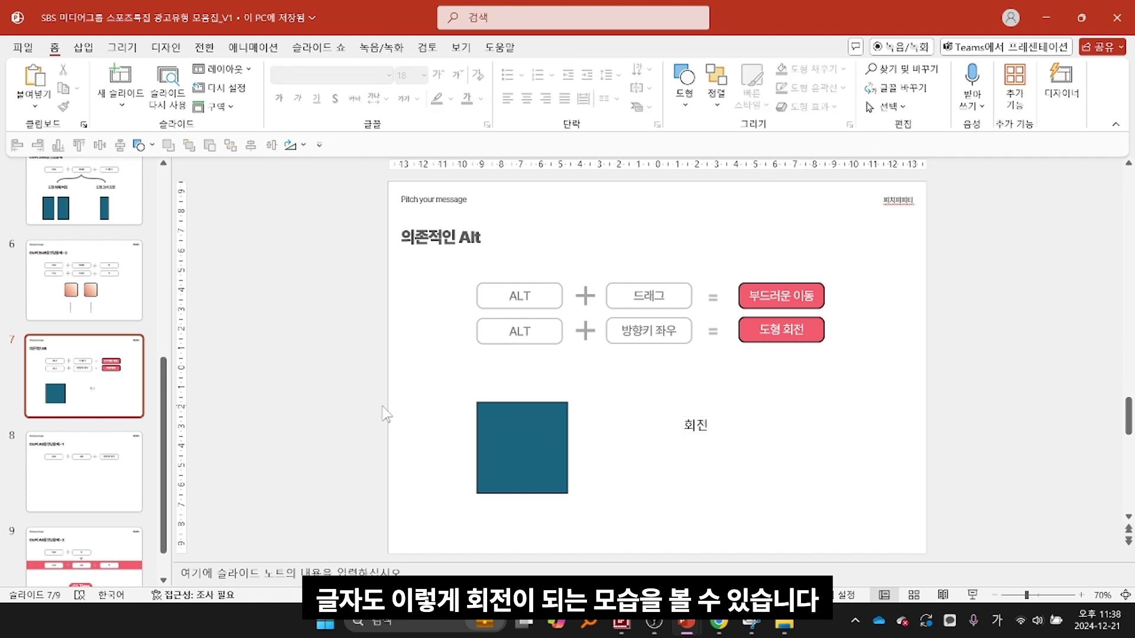
Step: On slide 8, Ctrl이 Alt를 만났을 때 - 1, draw a rectangle about 4.35 cm wide and 3.6 cm high below the key row
{"action": "left_click", "coordinate": [122, 462]}
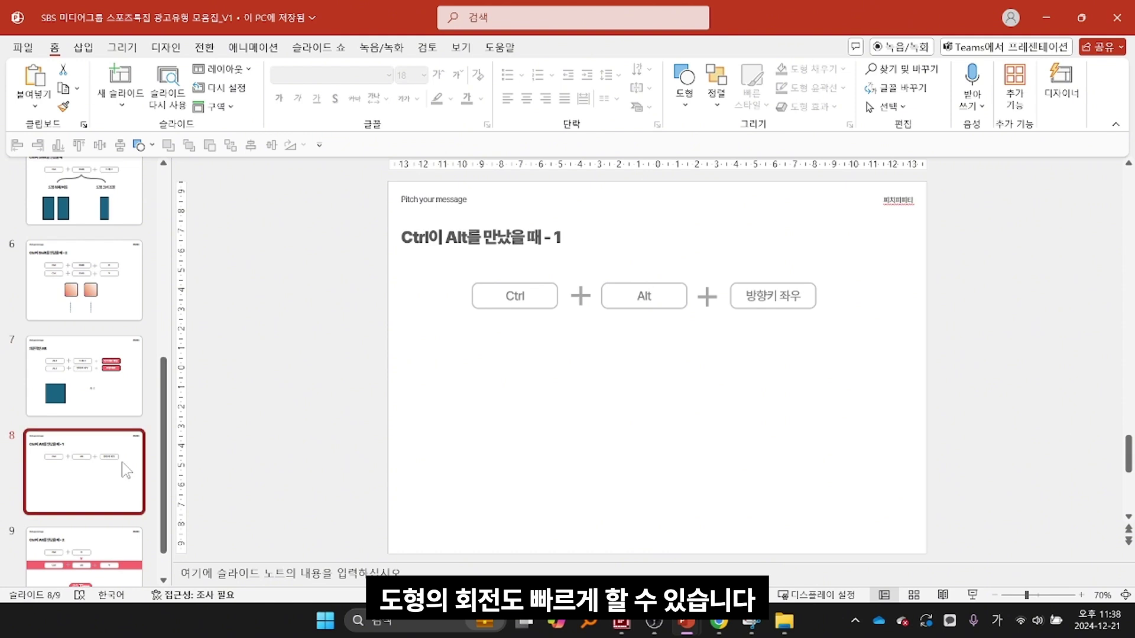
{"action": "left_click", "coordinate": [125, 404]}
{"action": "left_click", "coordinate": [105, 471]}
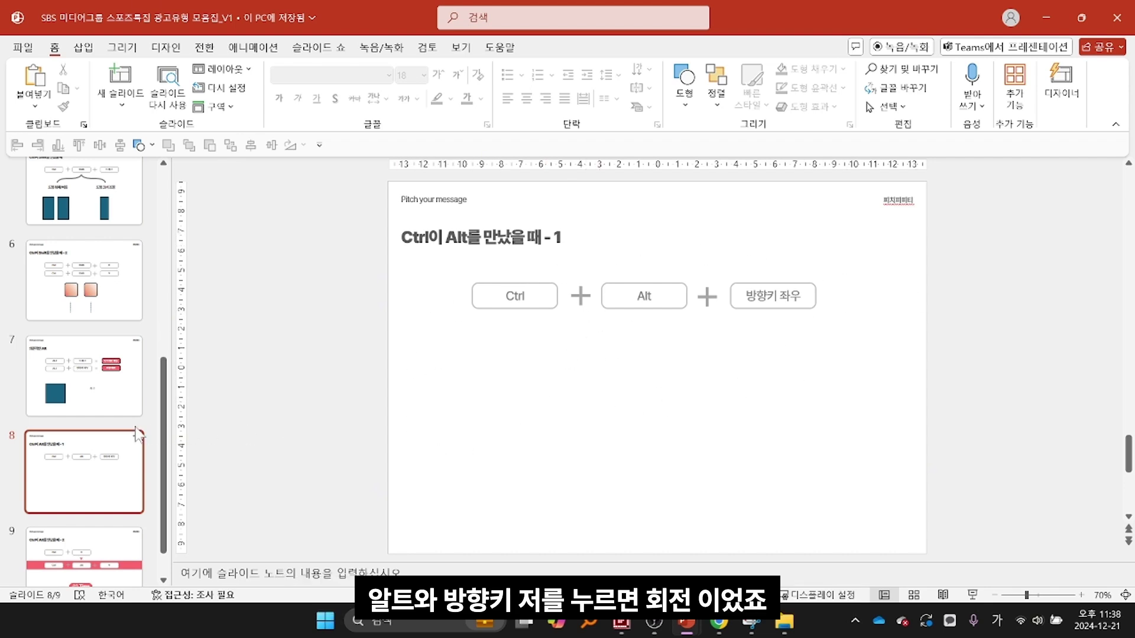
{"action": "left_click", "coordinate": [141, 145]}
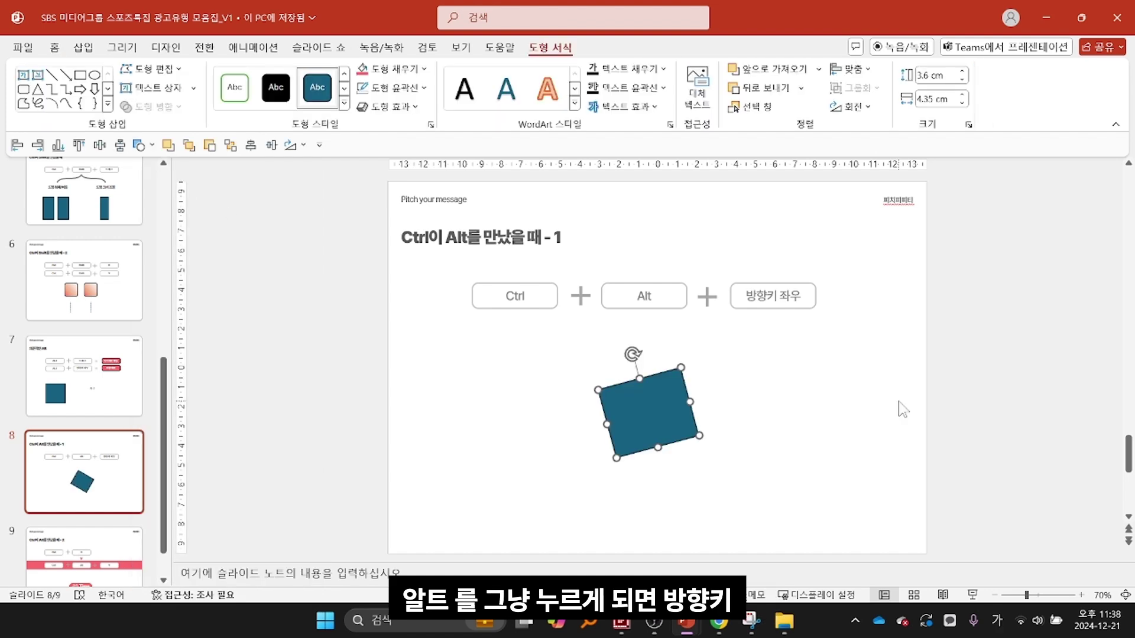
Step: Rotate the new rectangle counterclockwise and clockwise in coarse increments and bring it back upright
{"action": "key", "text": "alt+Left"}
{"action": "key", "text": "alt+Left"}
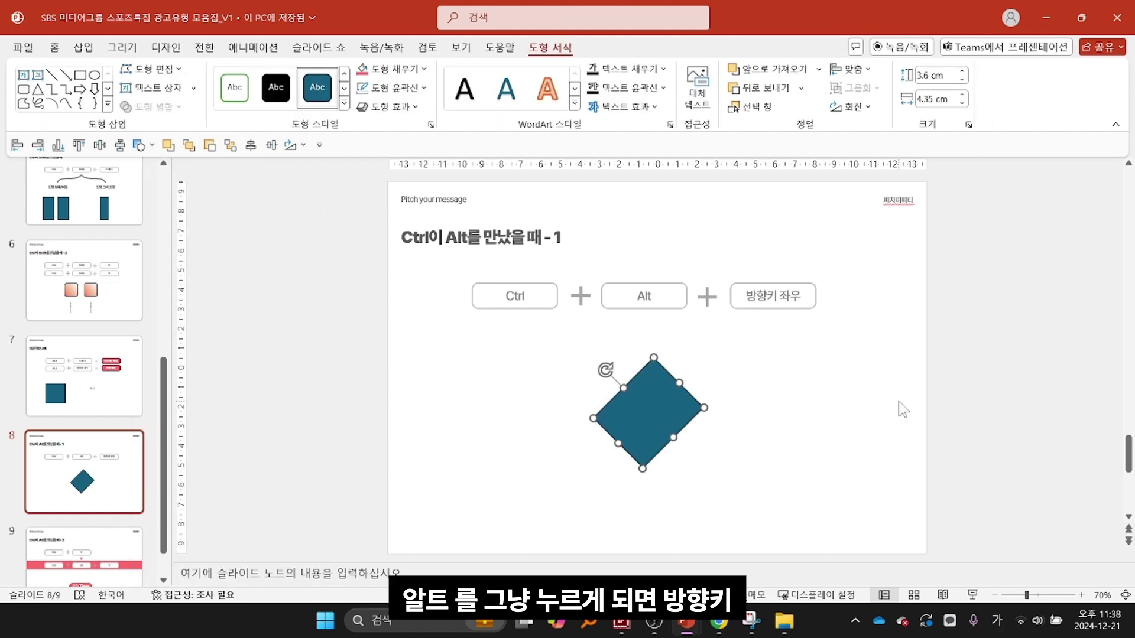
{"action": "key", "text": "alt+Right"}
{"action": "key", "text": "alt+Right"}
{"action": "key", "text": "alt+Right"}
{"action": "key", "text": "alt+Right"}
{"action": "key", "text": "alt+Left"}
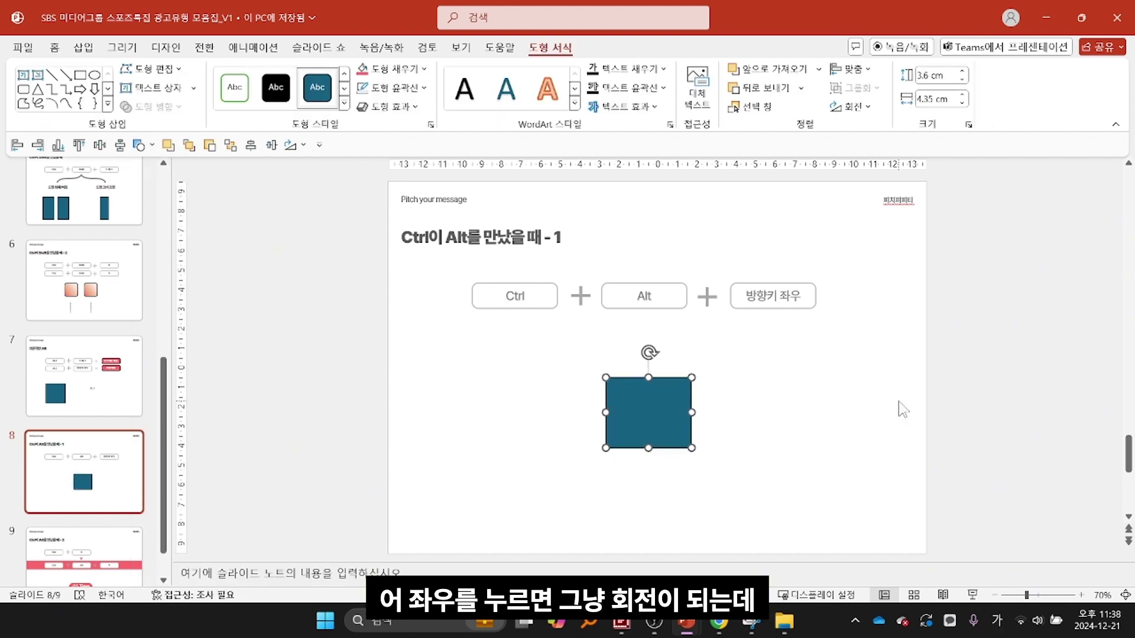
Step: Rotate the rectangle on slide 8 in fine increments, first counterclockwise and back past upright to a slight clockwise tilt
{"action": "key", "text": "ctrl+alt+Left"}
{"action": "key", "text": "ctrl+alt+Left"}
{"action": "key", "text": "ctrl+alt+Left"}
{"action": "key", "text": "ctrl+alt+Left"}
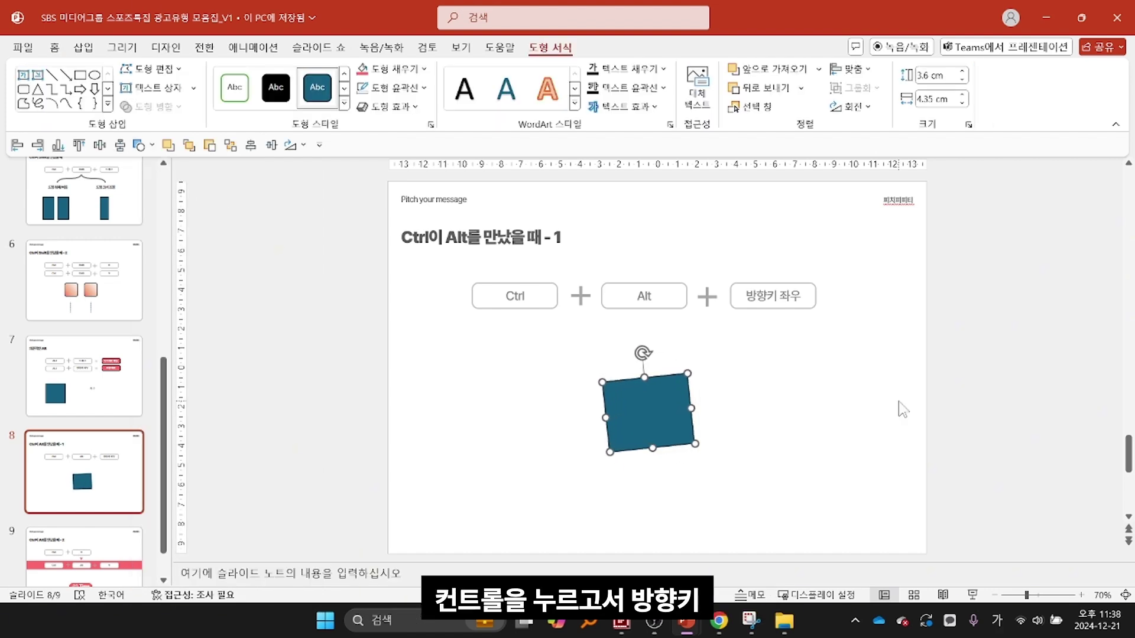
{"action": "key", "text": "ctrl+alt+Right"}
{"action": "key", "text": "ctrl+alt+Right"}
{"action": "key", "text": "ctrl+alt+Right"}
{"action": "key", "text": "ctrl+alt+Right"}
{"action": "key", "text": "ctrl+alt+Right"}
{"action": "key", "text": "ctrl+alt+Right"}
{"action": "key", "text": "ctrl+alt+Right"}
{"action": "key", "text": "ctrl+alt+Right"}
{"action": "key", "text": "ctrl+alt+Right"}
{"action": "key", "text": "ctrl+alt+Right"}
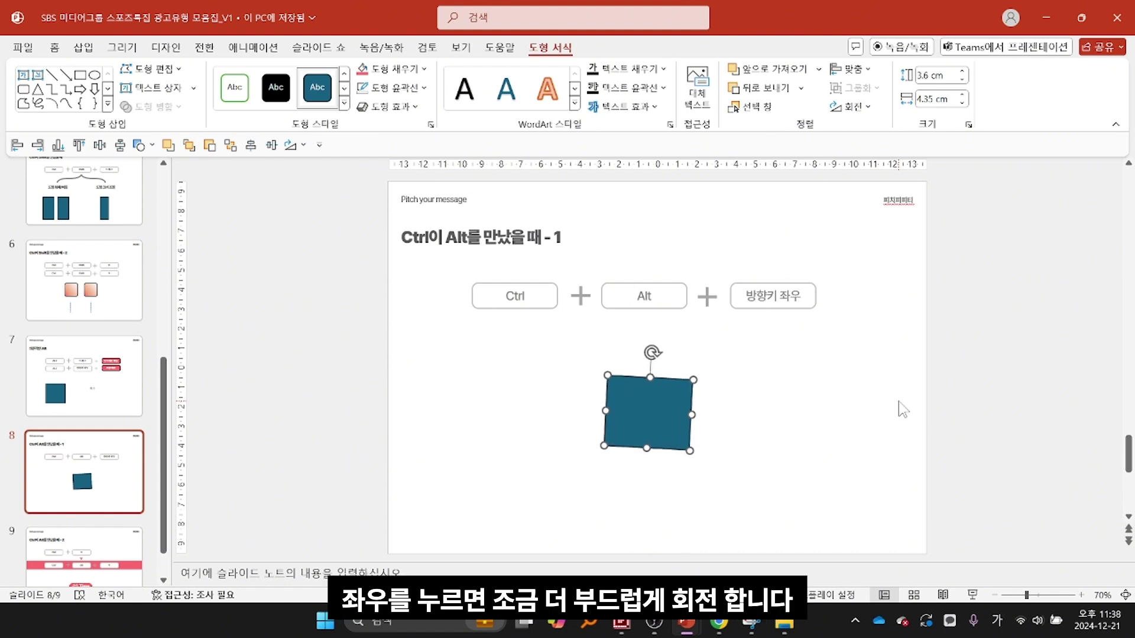
Step: Rotate the slide 8 rectangle in fine increments back towards upright, and compare with one coarse increment counterclockwise and back clockwise
{"action": "key", "text": "ctrl+alt+Left"}
{"action": "key", "text": "ctrl+alt+Left"}
{"action": "key", "text": "ctrl+alt+Left"}
{"action": "key", "text": "ctrl+alt+Left"}
{"action": "key", "text": "ctrl+alt+Left"}
{"action": "key", "text": "ctrl+alt+Left"}
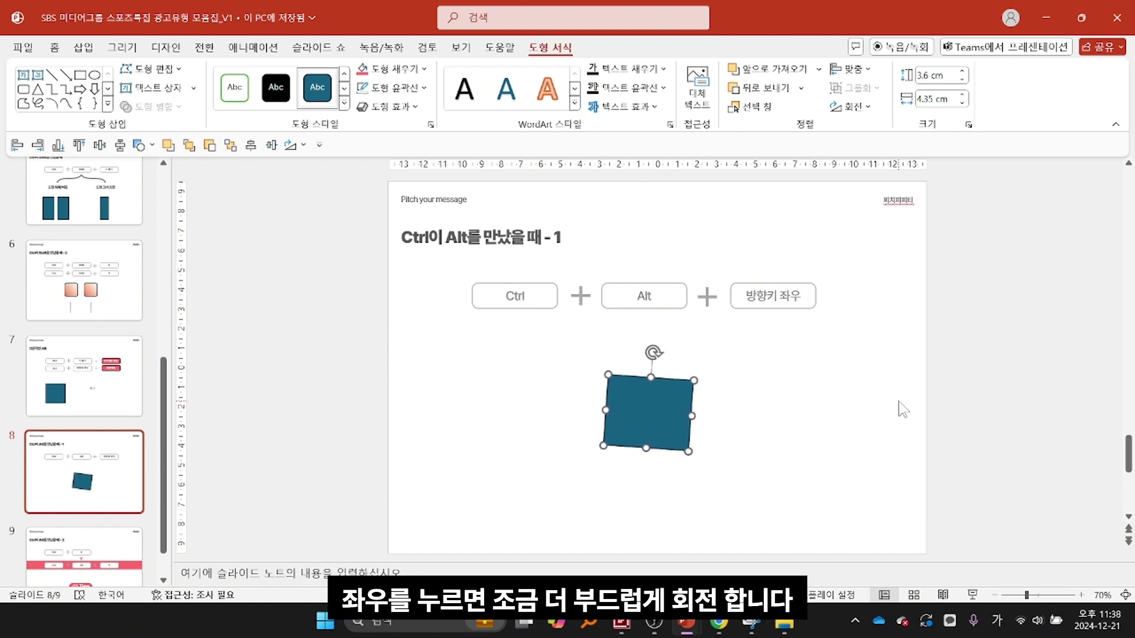
{"action": "key", "text": "alt+Left"}
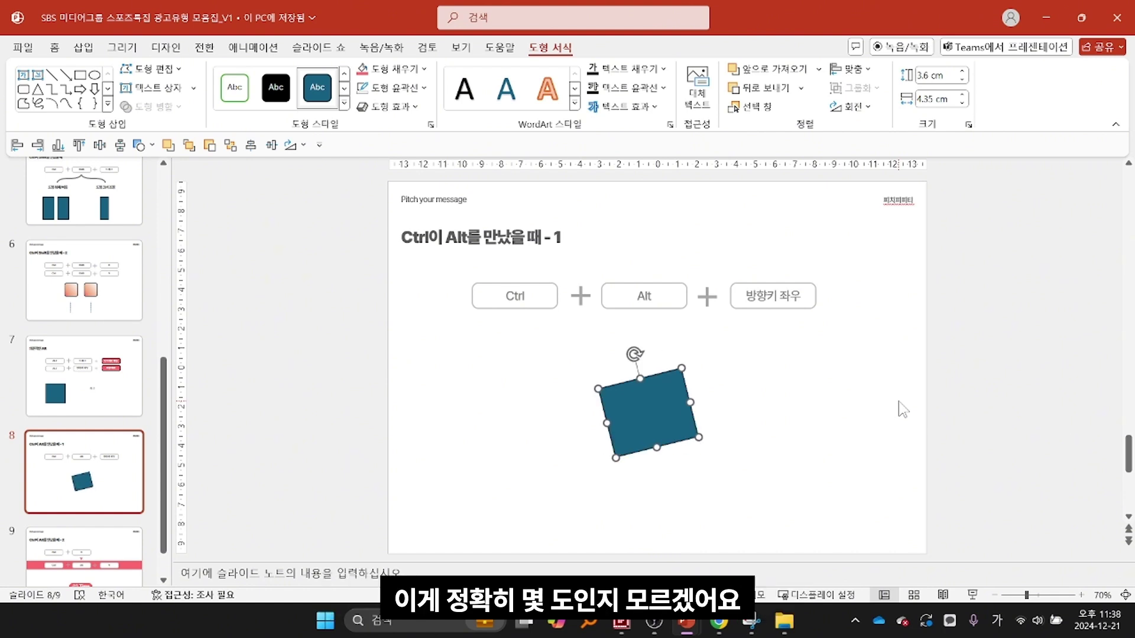
{"action": "key", "text": "alt+Right"}
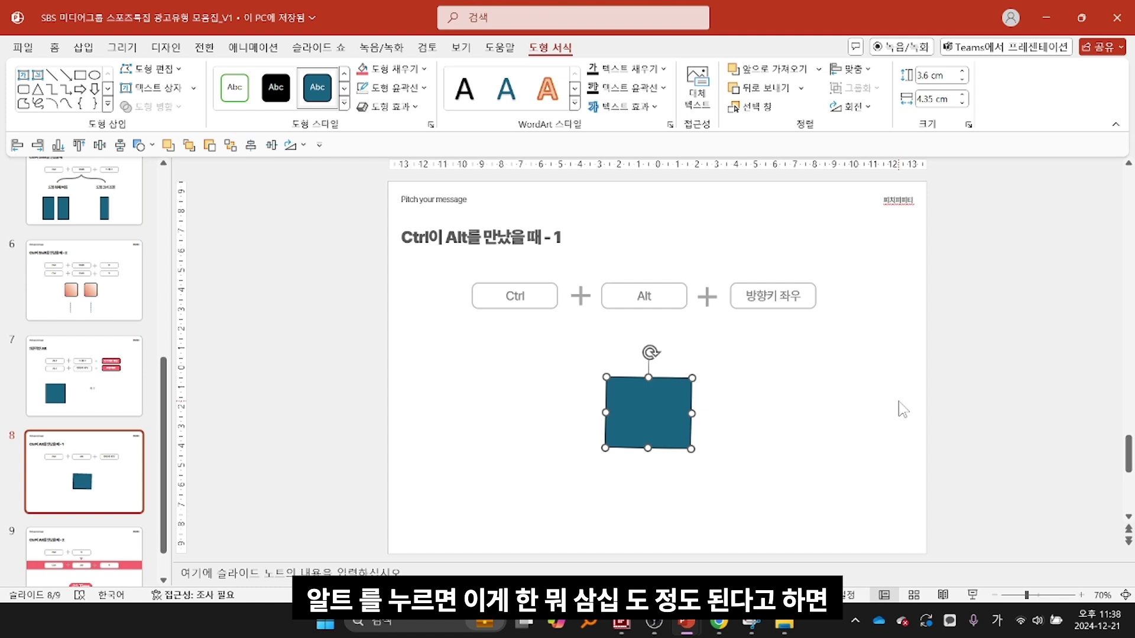
Step: Rotate the rectangle counterclockwise in many fine increments, turn it a few fine increments back clockwise and deselect it
{"action": "key", "text": "ctrl+alt+Left"}
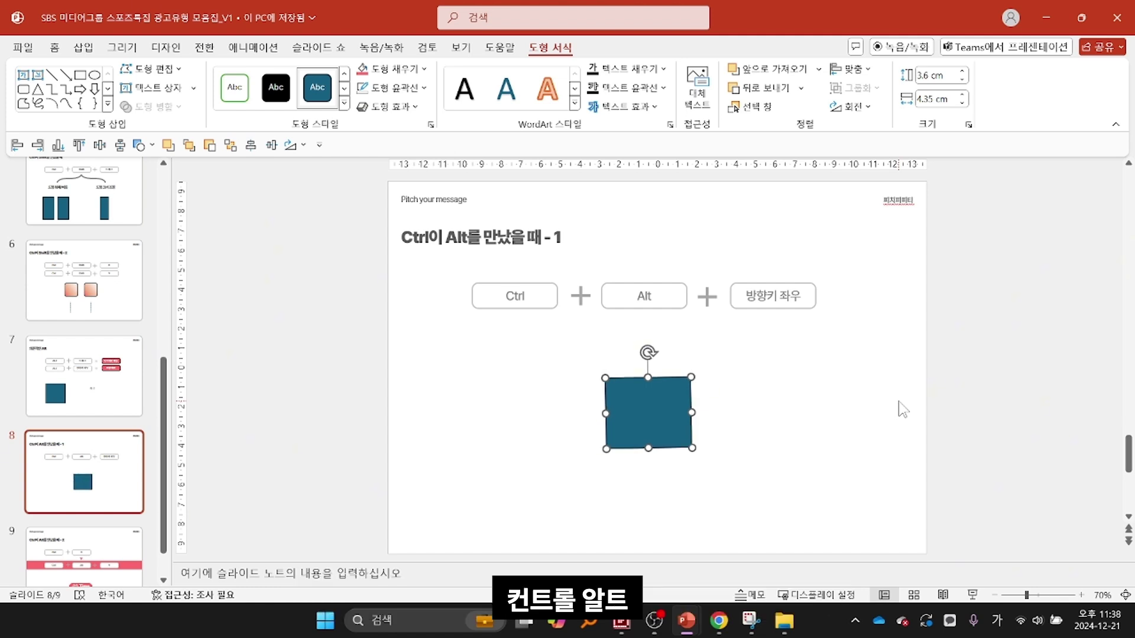
{"action": "key", "text": "ctrl+alt+Left"}
{"action": "key", "text": "ctrl+alt+Left"}
{"action": "key", "text": "ctrl+alt+Left"}
{"action": "key", "text": "ctrl+alt+Left"}
{"action": "key", "text": "ctrl+alt+Left"}
{"action": "key", "text": "ctrl+alt+Left"}
{"action": "key", "text": "ctrl+alt+Left"}
{"action": "key", "text": "ctrl+alt+Left"}
{"action": "key", "text": "ctrl+alt+Left"}
{"action": "key", "text": "ctrl+alt+Left"}
{"action": "key", "text": "ctrl+alt+Left"}
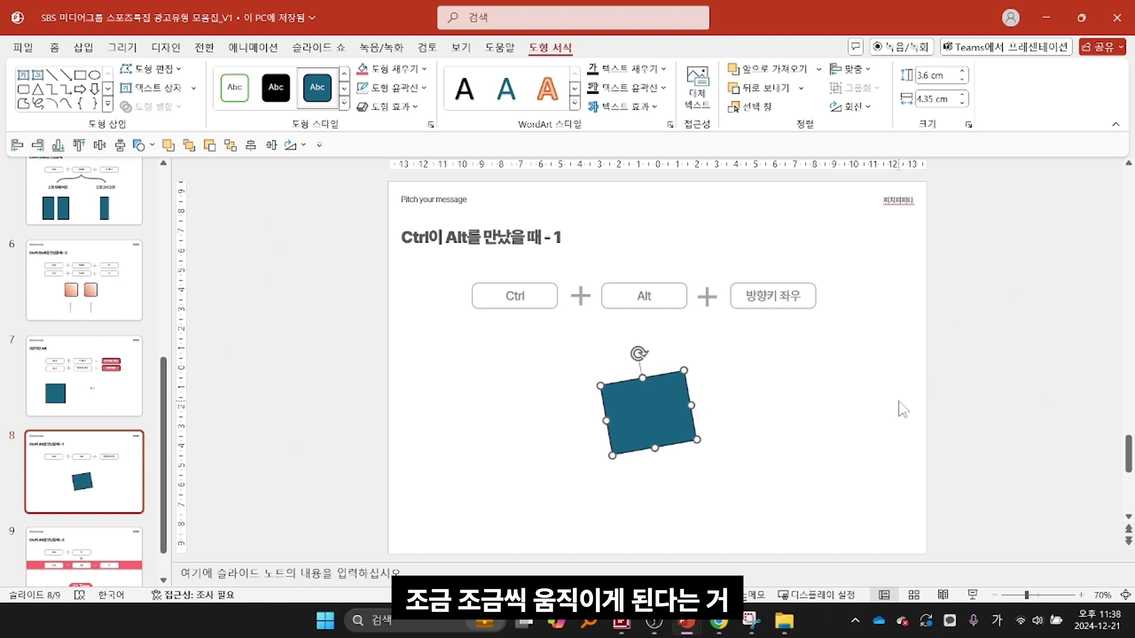
{"action": "key", "text": "ctrl+alt+Right"}
{"action": "key", "text": "ctrl+alt+Right"}
{"action": "key", "text": "ctrl+alt+Right"}
{"action": "key", "text": "ctrl+alt+Right"}
{"action": "left_click", "coordinate": [199, 464]}
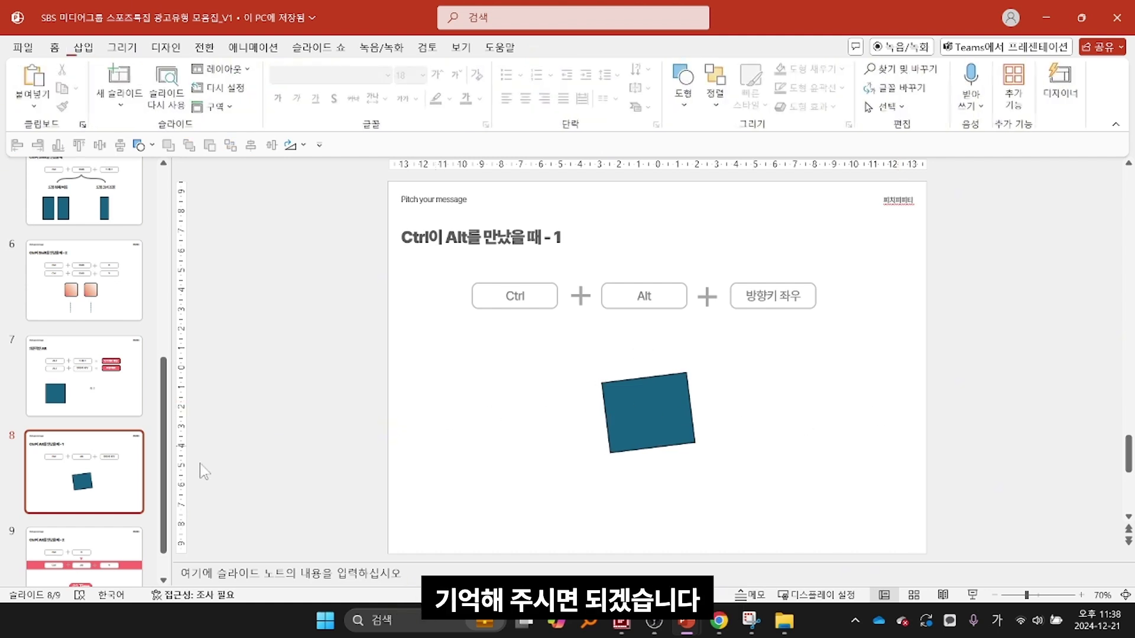
Step: On slide 9, Ctrl이 Alt를 만났을 때 - 2, ungroup the Time badge into background, clock icon and text, and check the text piece separately
{"action": "left_click", "coordinate": [84, 544]}
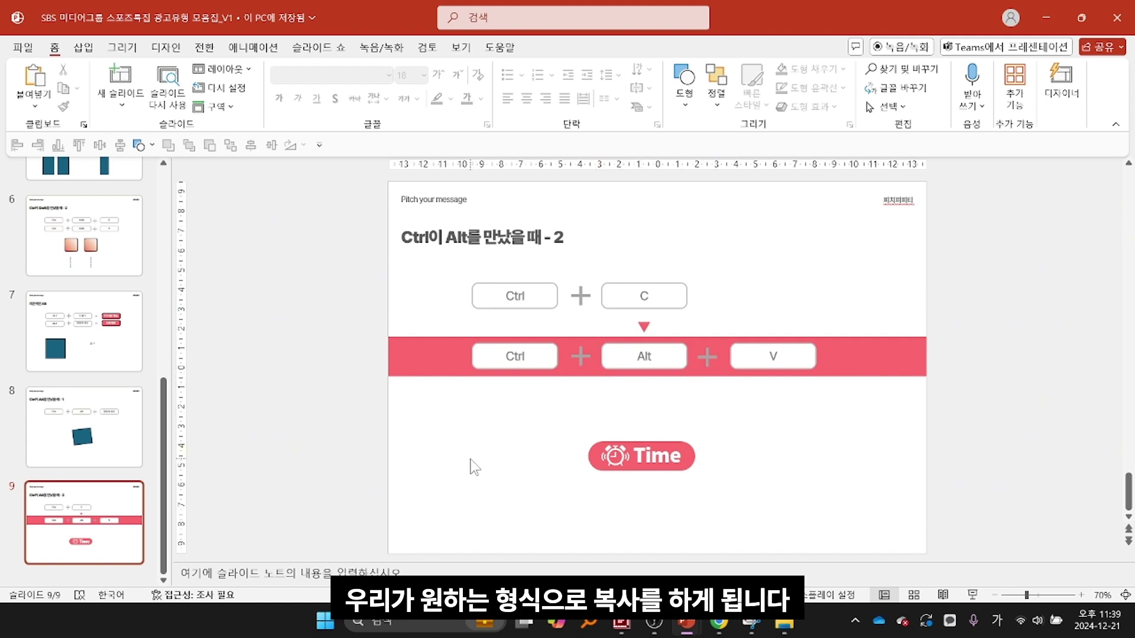
{"action": "left_click_drag", "start_coordinate": [525, 423], "coordinate": [786, 501]}
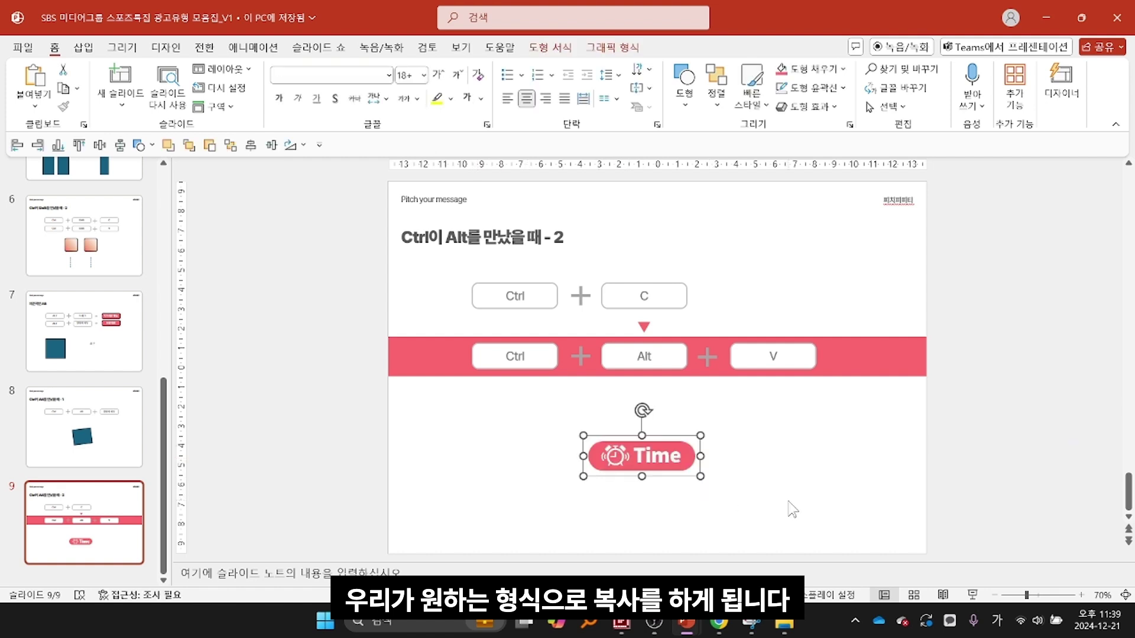
{"action": "left_click", "coordinate": [613, 464]}
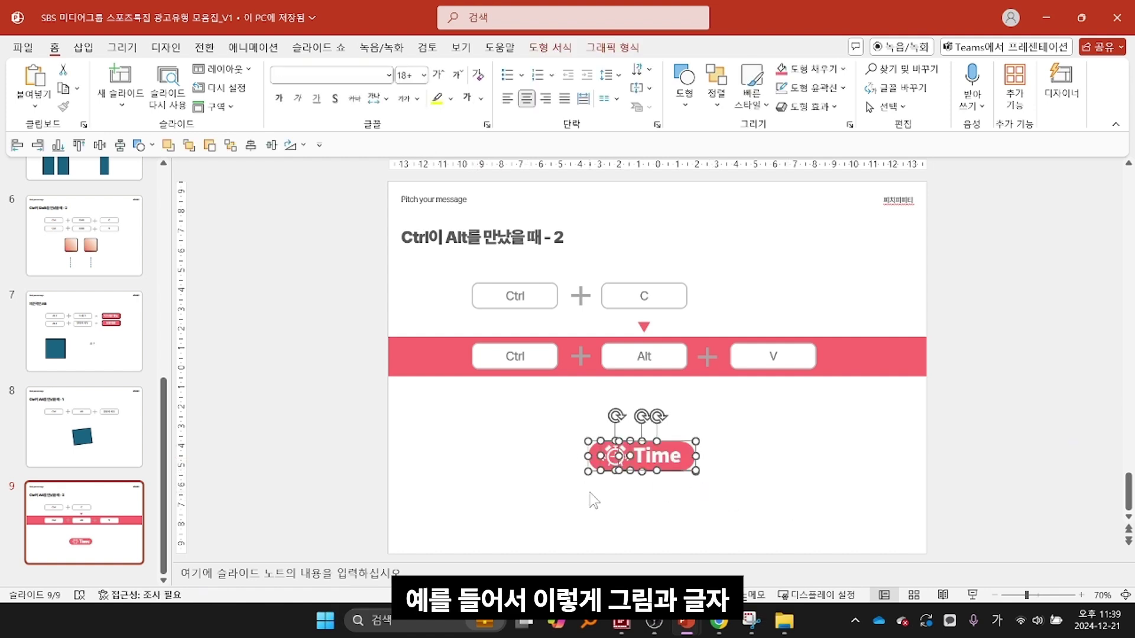
{"action": "left_click", "coordinate": [644, 456]}
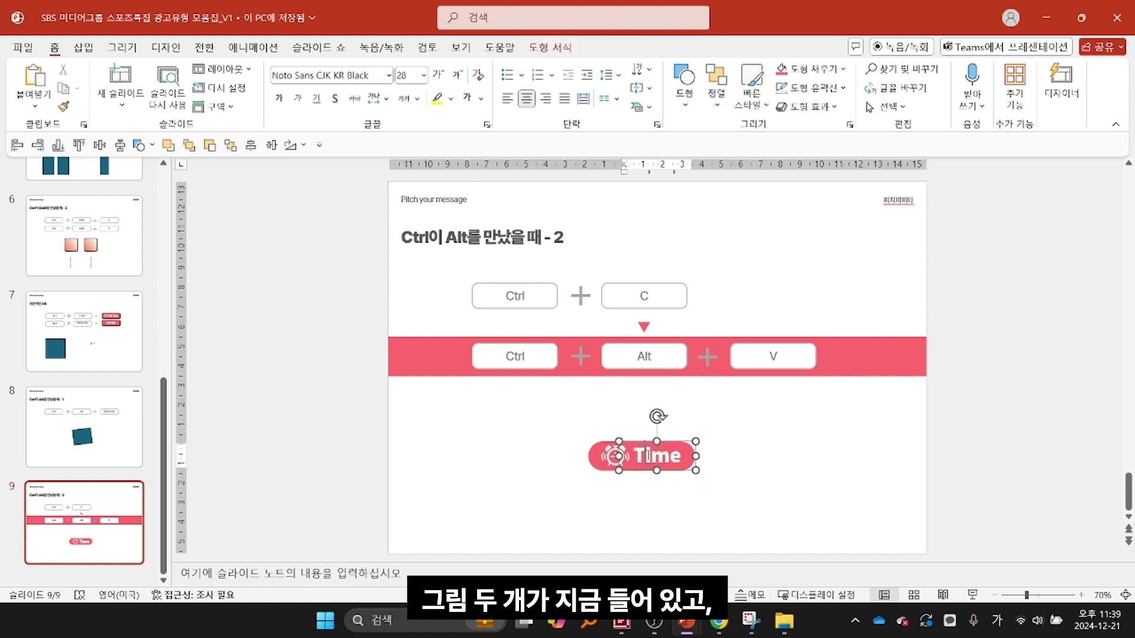
{"action": "left_click", "coordinate": [785, 476]}
Step: Try twice to enlarge the three ungrouped Time badge pieces together about their centres, undoing each attempt and deselecting the pieces
{"action": "left_click_drag", "start_coordinate": [794, 416], "coordinate": [446, 531]}
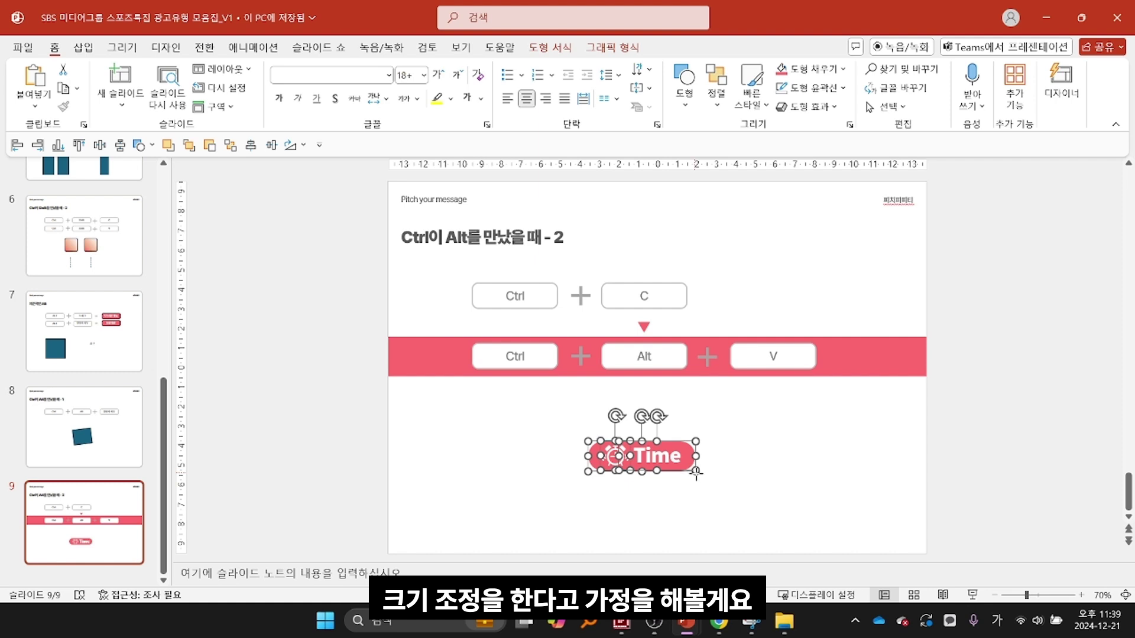
{"action": "left_click_drag", "start_coordinate": [696, 471], "coordinate": [772, 493]}
{"action": "key", "text": "ctrl+z"}
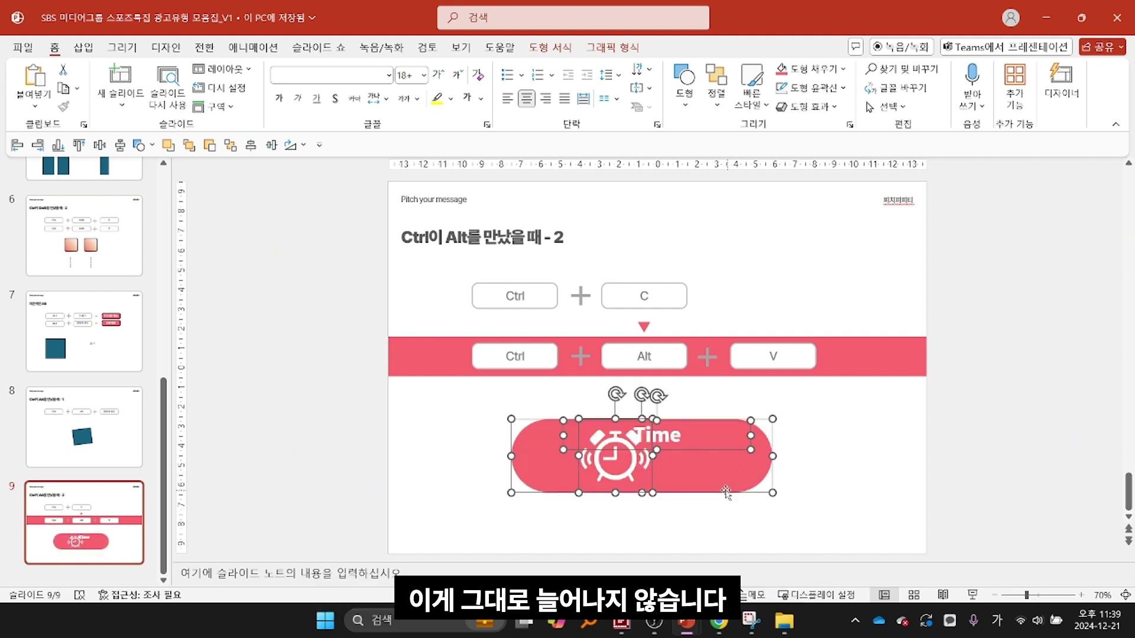
{"action": "key", "text": "ctrl+z"}
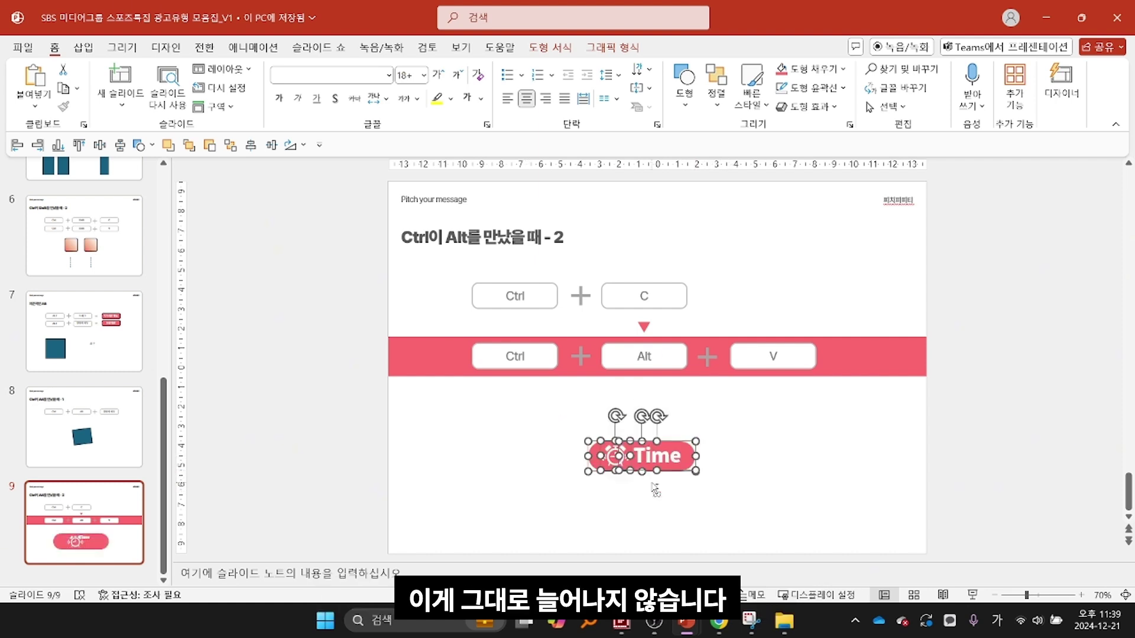
{"action": "left_click_drag", "start_coordinate": [695, 470], "coordinate": [717, 494]}
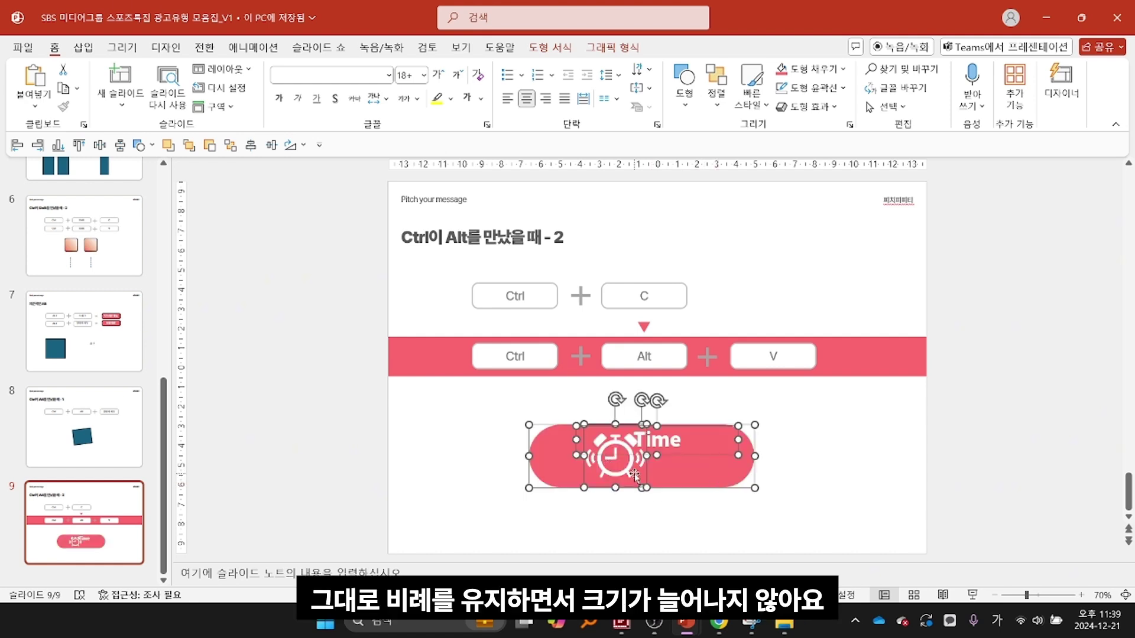
{"action": "key", "text": "ctrl+z"}
{"action": "left_click", "coordinate": [686, 511]}
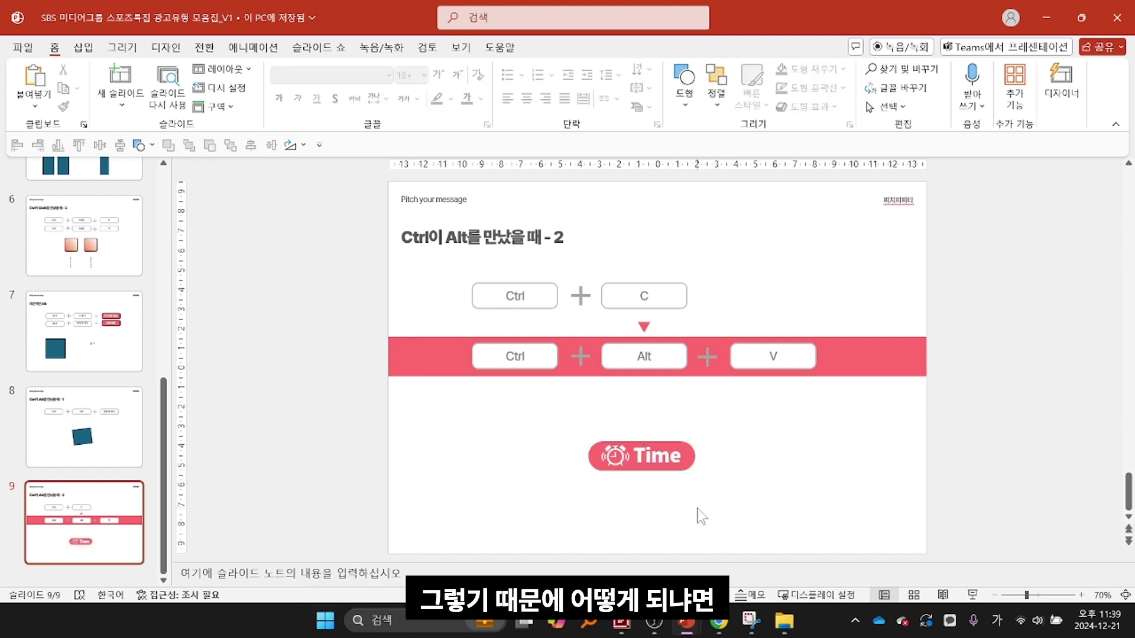
Step: Group the three Time badge pieces, paste a copy as 그림 (PNG) and place it to the right of the original
{"action": "left_click_drag", "start_coordinate": [775, 499], "coordinate": [493, 428]}
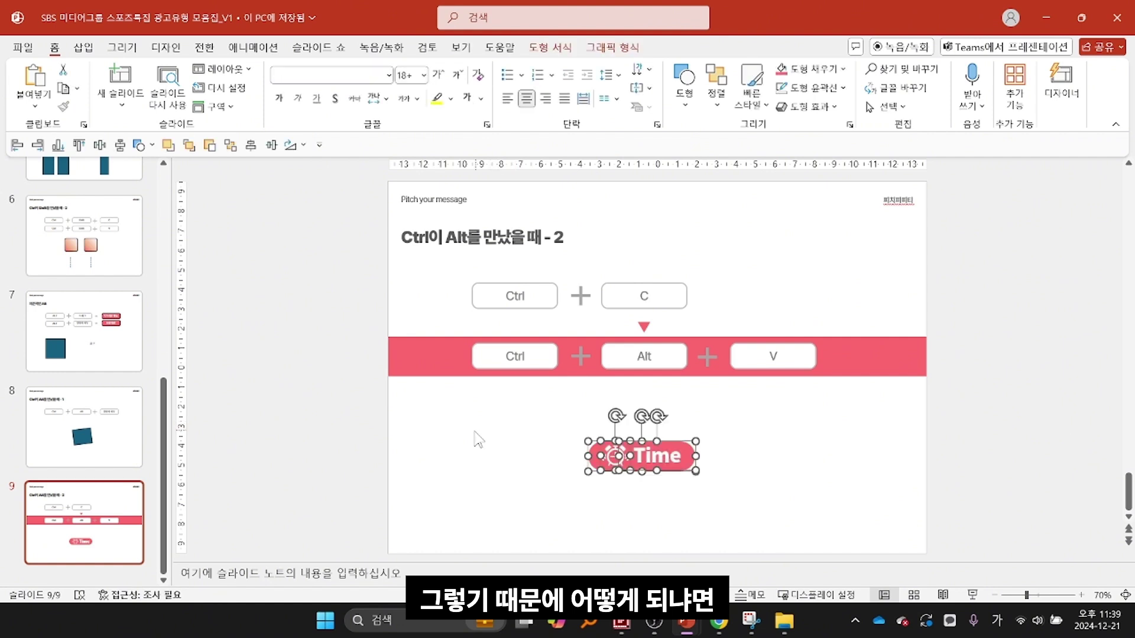
{"action": "key", "text": "ctrl+g"}
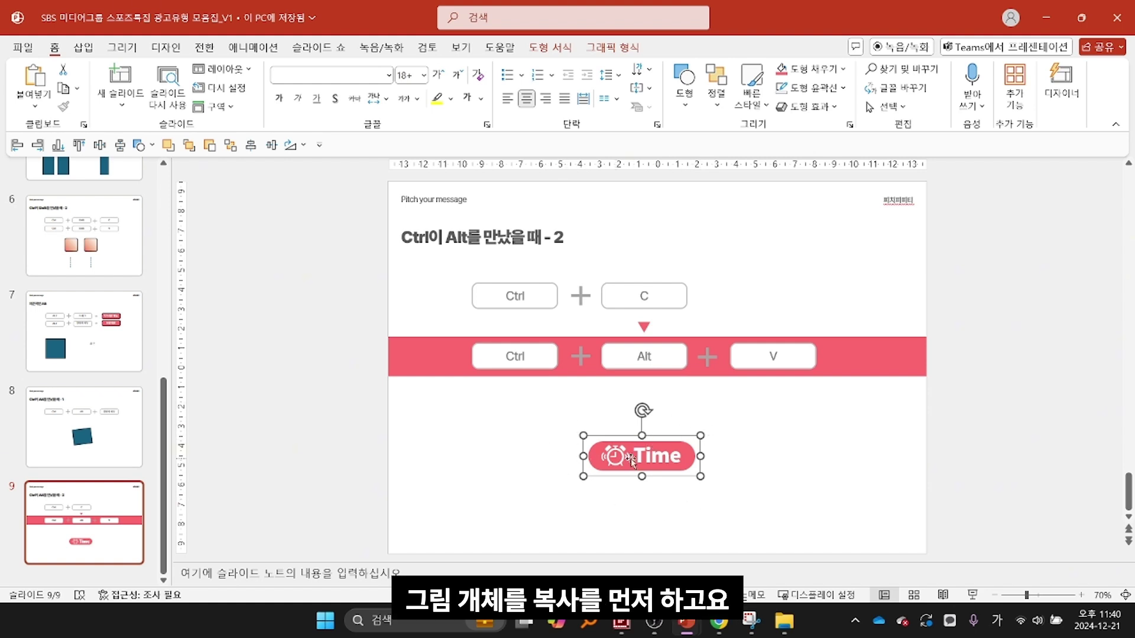
{"action": "key", "text": "ctrl+alt+v"}
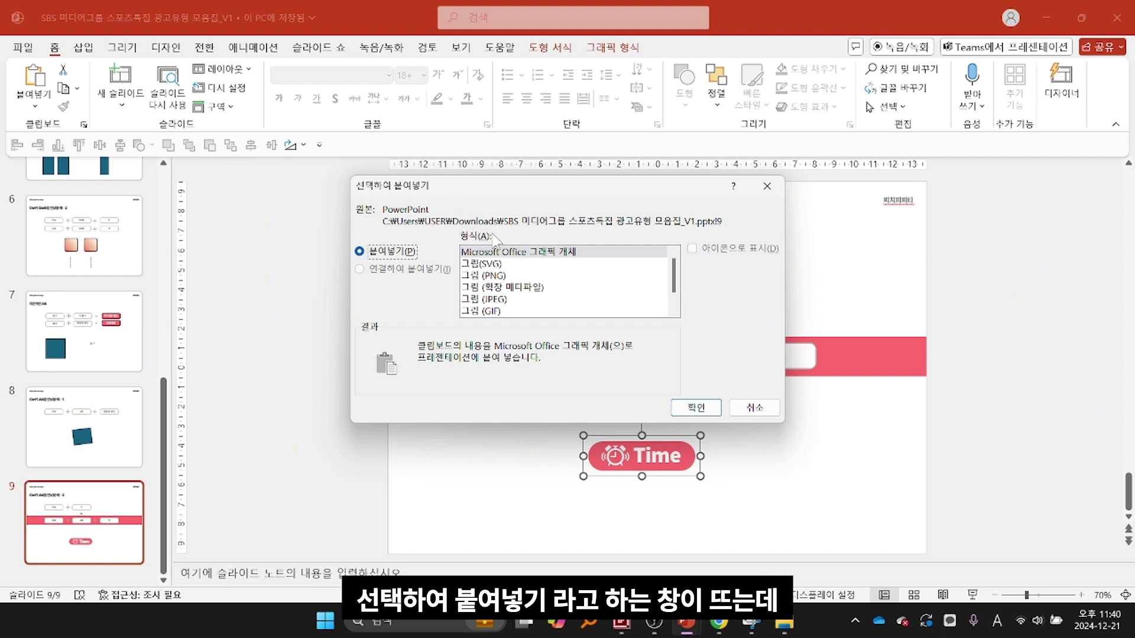
{"action": "left_click", "coordinate": [519, 276]}
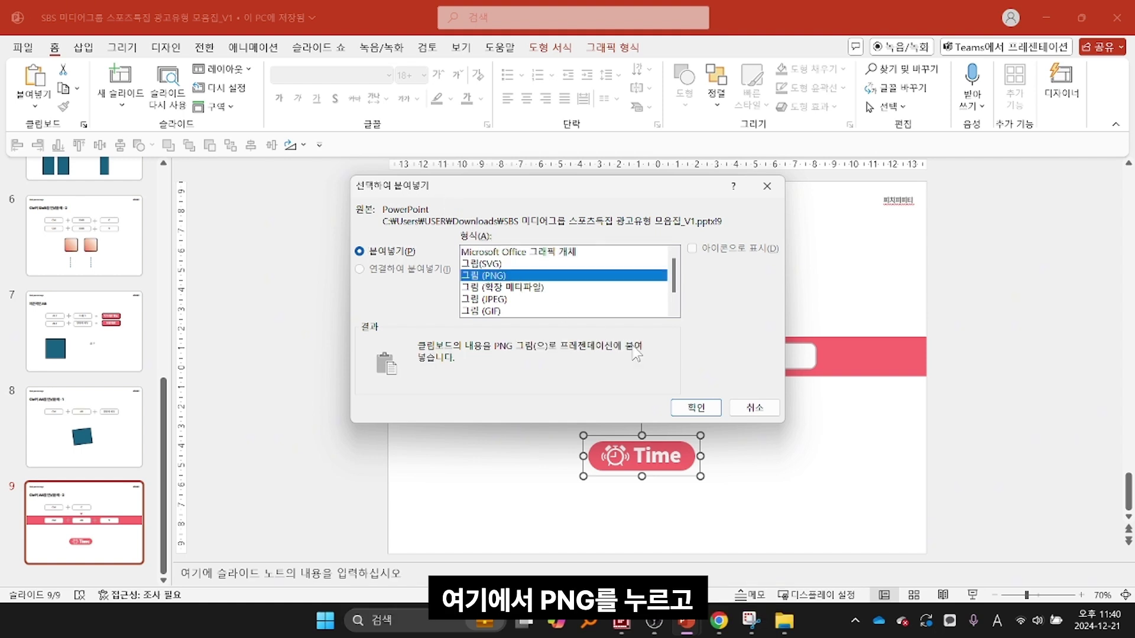
{"action": "left_click", "coordinate": [695, 407]}
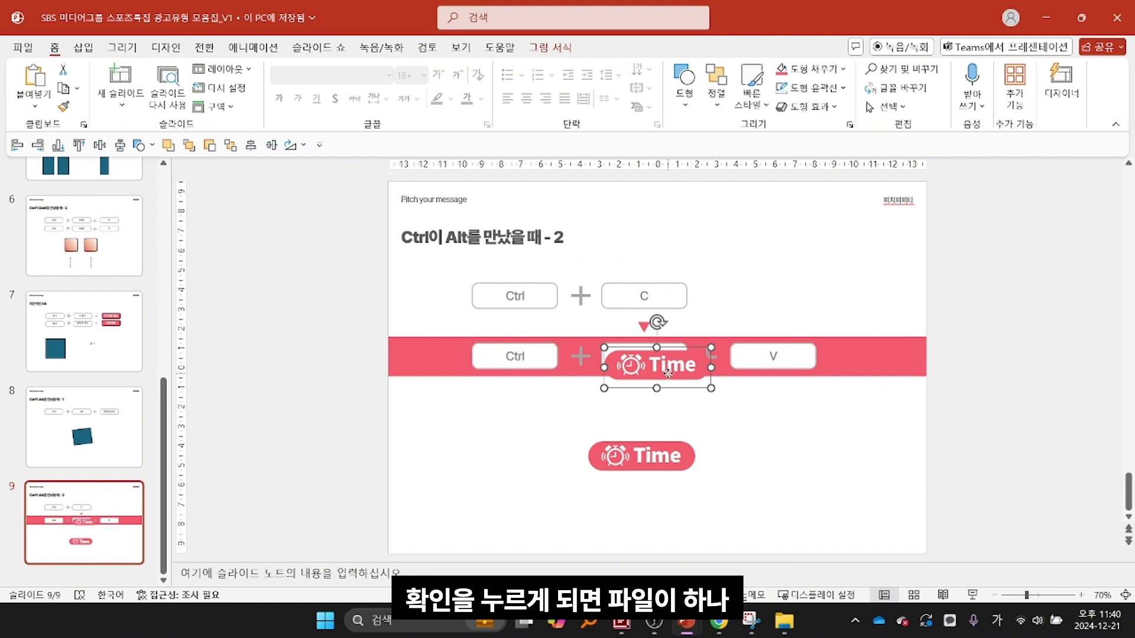
{"action": "left_click_drag", "start_coordinate": [668, 375], "coordinate": [778, 462]}
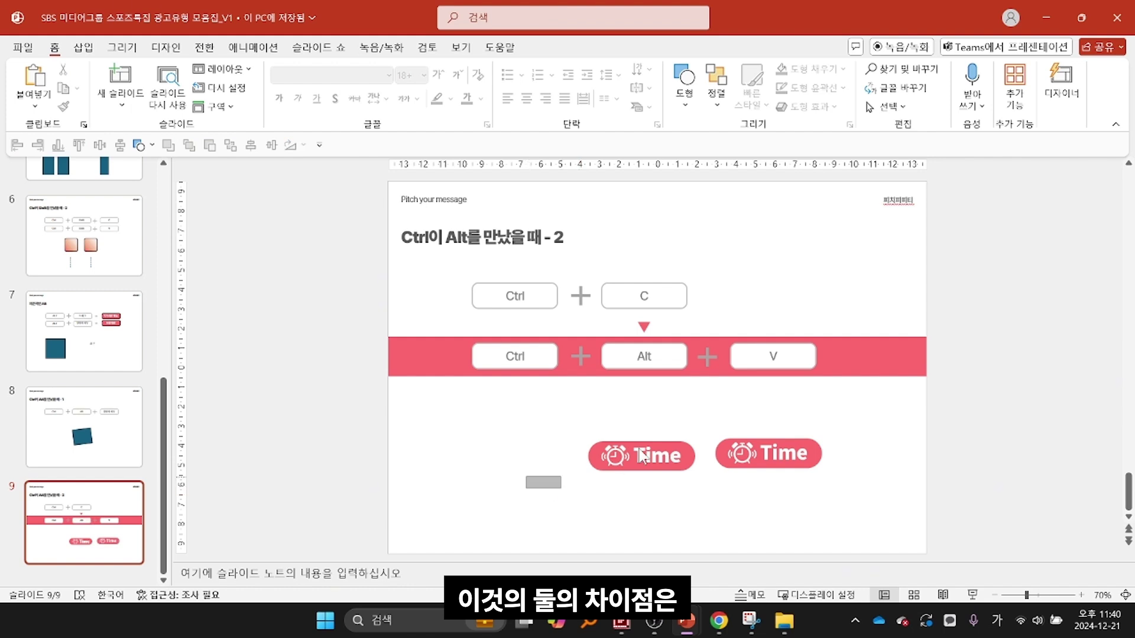
Step: Examine how the original Time badge is built by selecting it and its text, leaving it deselected
{"action": "left_click_drag", "start_coordinate": [526, 488], "coordinate": [714, 406]}
{"action": "left_click", "coordinate": [668, 491]}
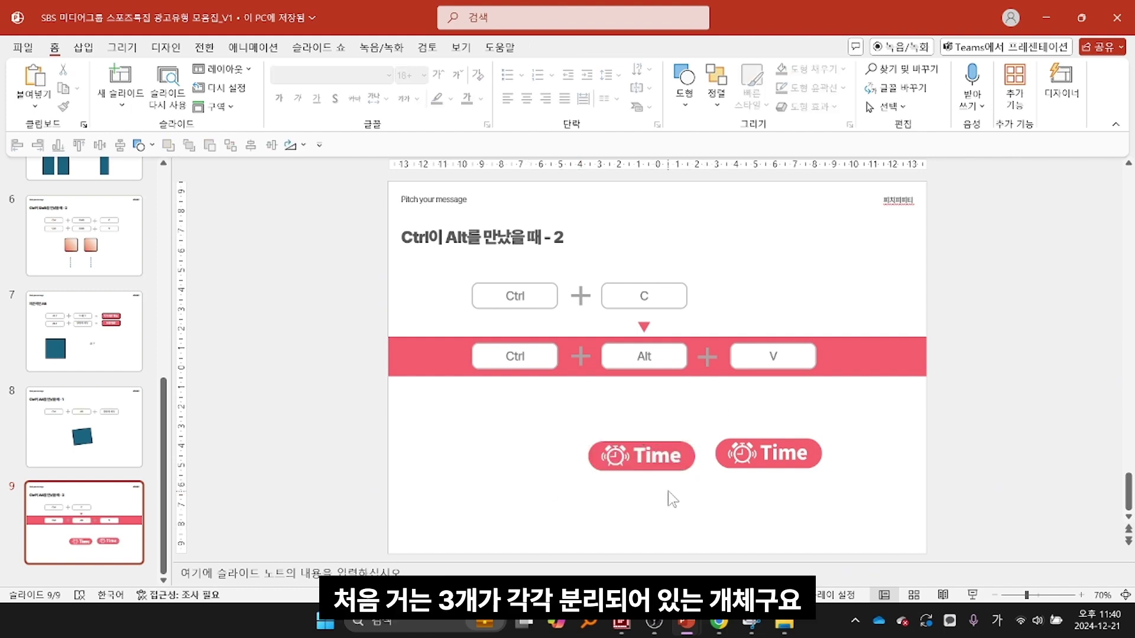
{"action": "left_click", "coordinate": [662, 456]}
{"action": "left_click_drag", "start_coordinate": [573, 487], "coordinate": [705, 435]}
{"action": "left_click", "coordinate": [760, 525]}
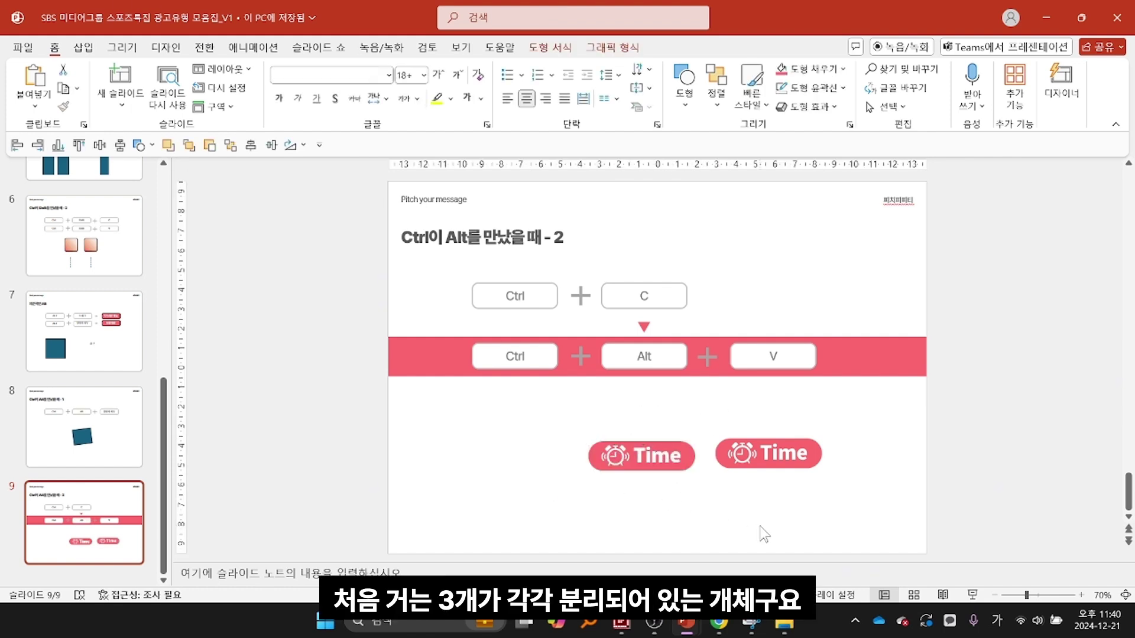
Step: Move the PNG Time badge slightly up, enlarge it proportionally about its centre, shrink it back to about its original size and deselect it
{"action": "left_click", "coordinate": [762, 462]}
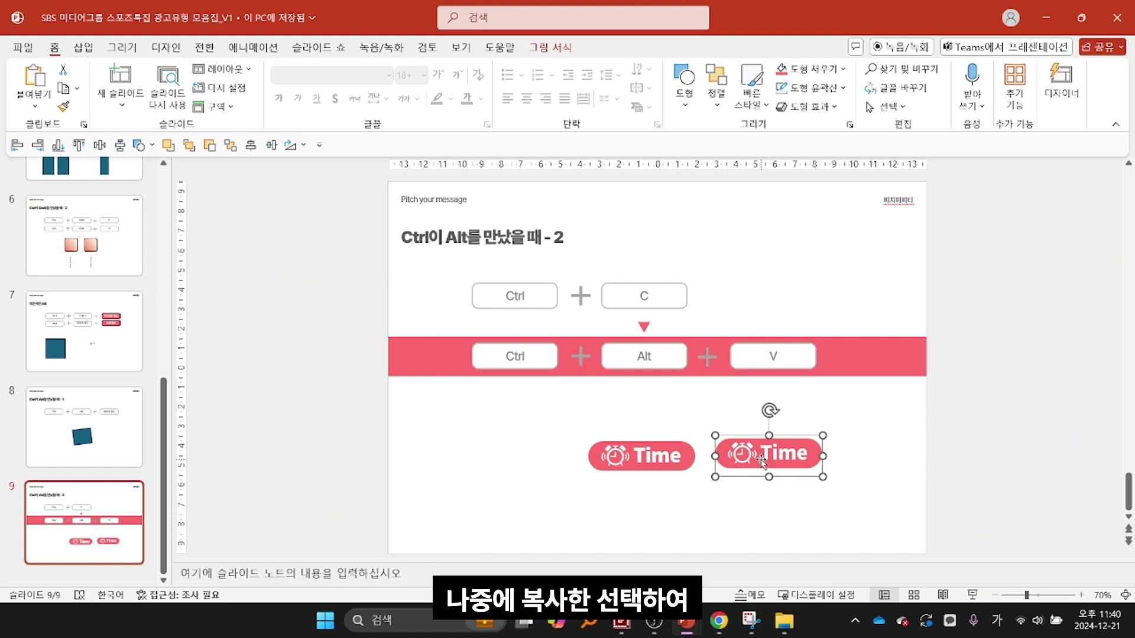
{"action": "mouse_move", "coordinate": [761, 460]}
{"action": "left_mouse_down"}
{"action": "mouse_move", "coordinate": [779, 468]}
{"action": "mouse_move", "coordinate": [778, 451]}
{"action": "mouse_move", "coordinate": [760, 448]}
{"action": "left_mouse_up"}
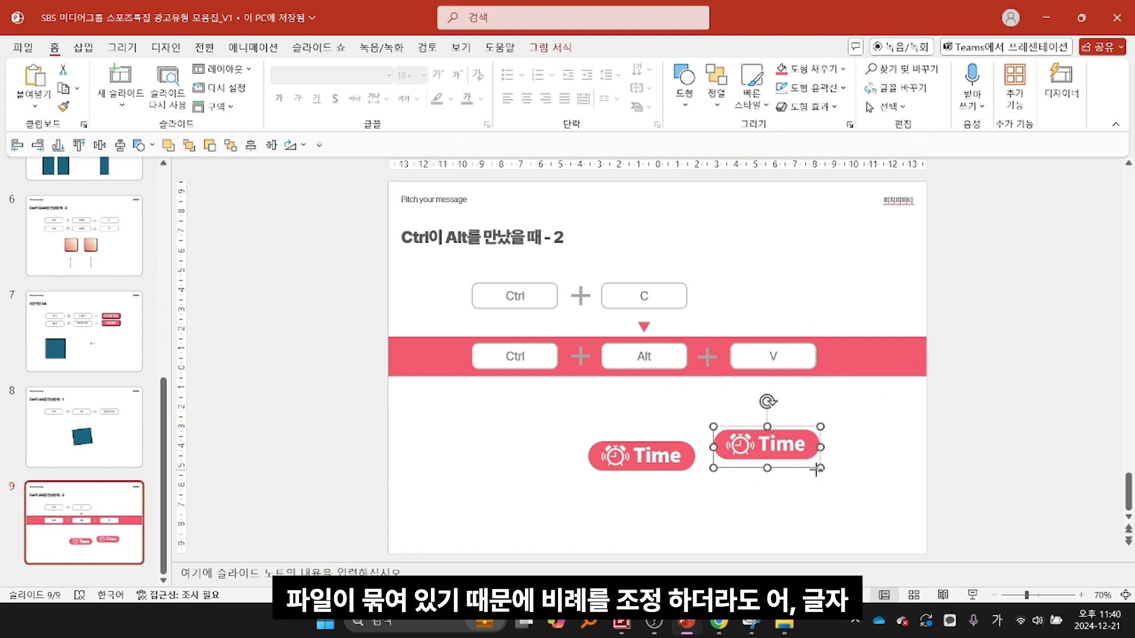
{"action": "left_click_drag", "start_coordinate": [817, 469], "coordinate": [835, 484]}
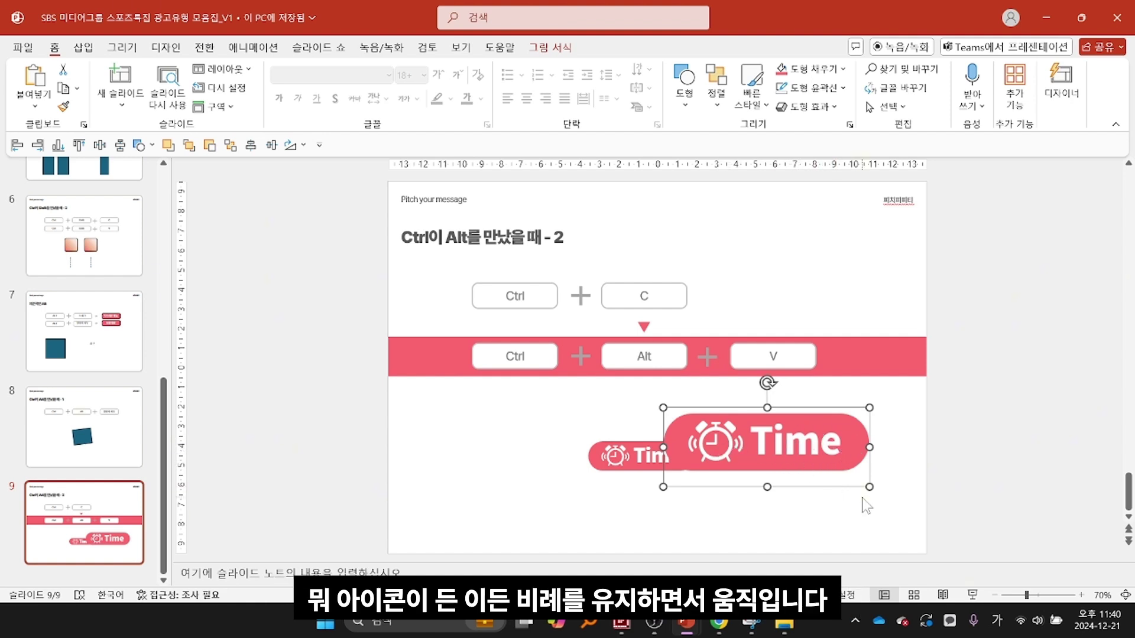
{"action": "left_click_drag", "start_coordinate": [867, 487], "coordinate": [813, 495]}
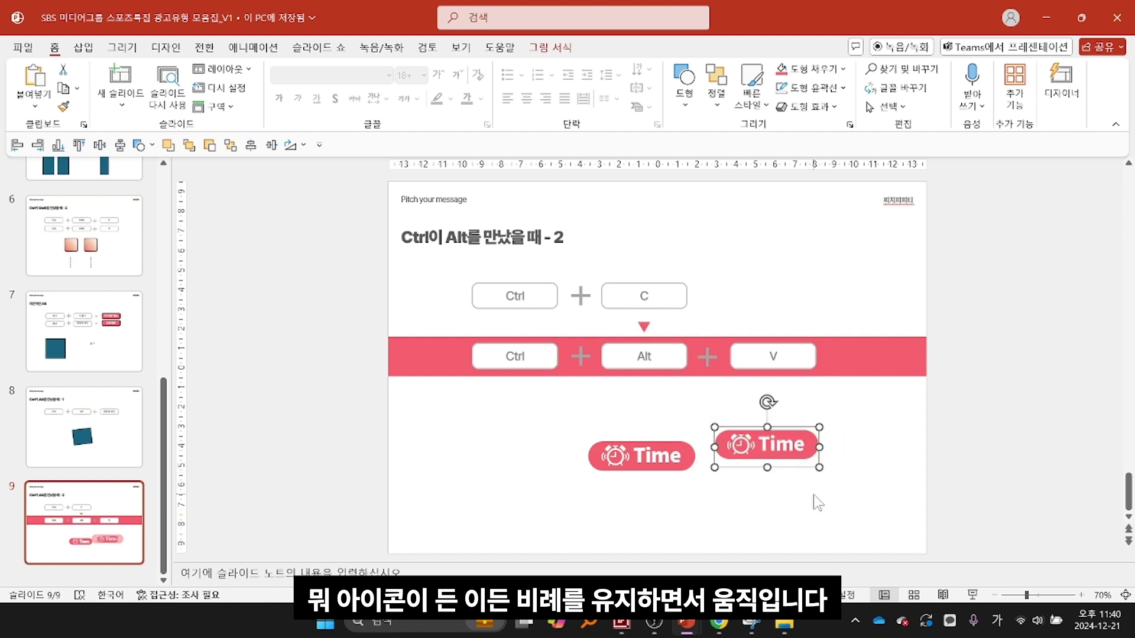
{"action": "left_click", "coordinate": [562, 447]}
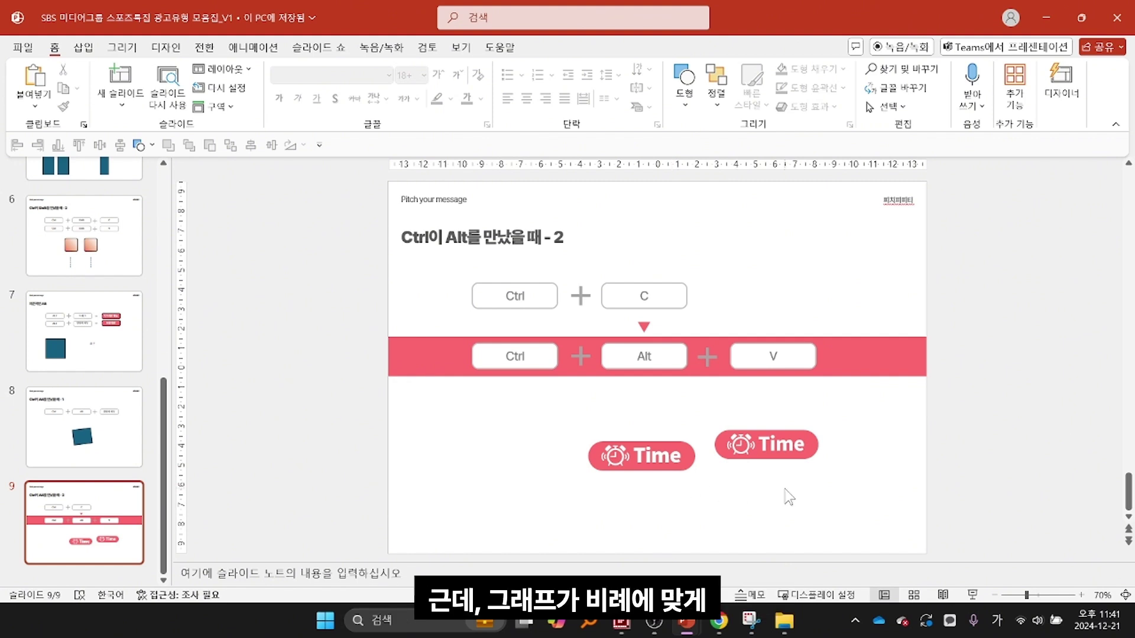
Step: Move the PNG Time badge level with the original badge, its right edge aligned with the V key box, and deselect it
{"action": "left_click_drag", "start_coordinate": [780, 455], "coordinate": [777, 464]}
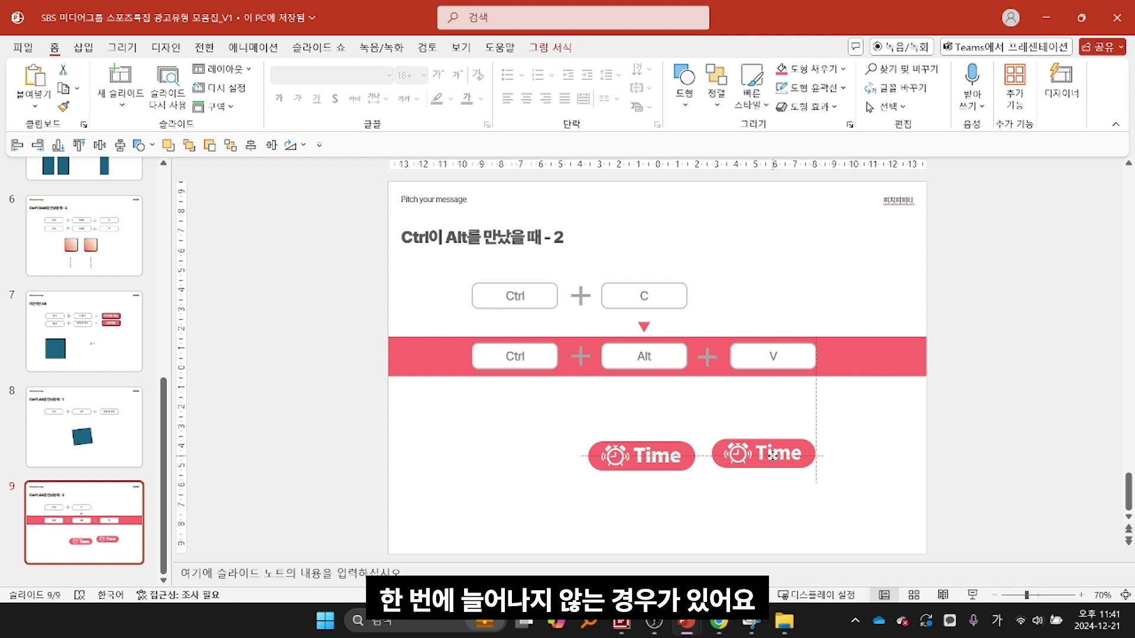
{"action": "left_click", "coordinate": [768, 495]}
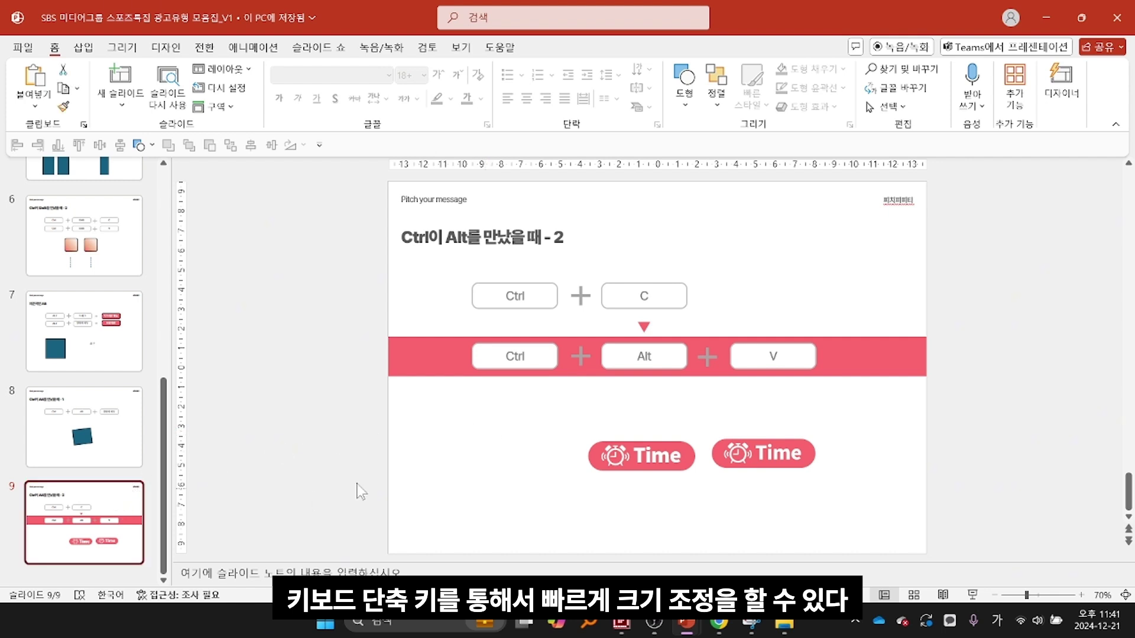
{"action": "scroll", "coordinate": [126, 355], "scroll_direction": "up", "scroll_amount": 5}
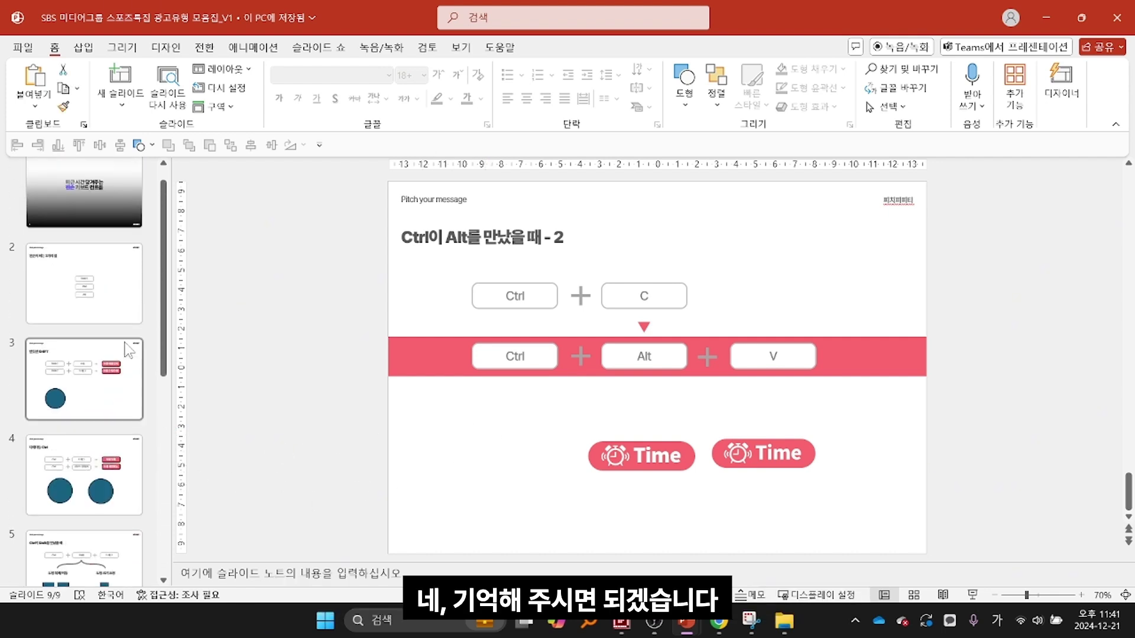
{"action": "scroll", "coordinate": [126, 350], "scroll_direction": "down", "scroll_amount": 5}
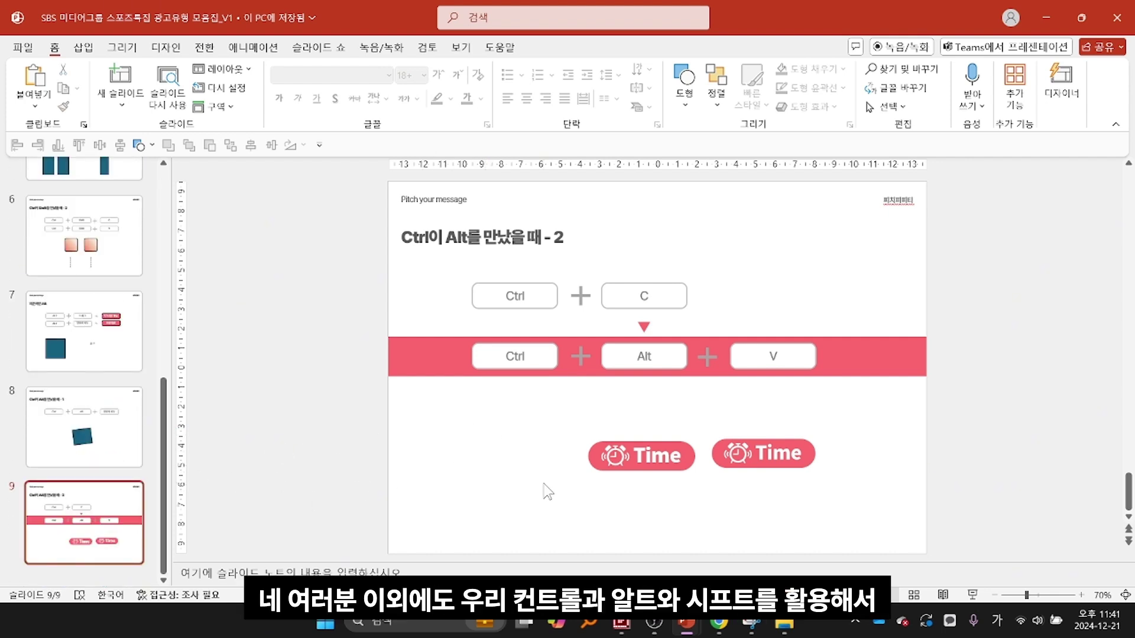